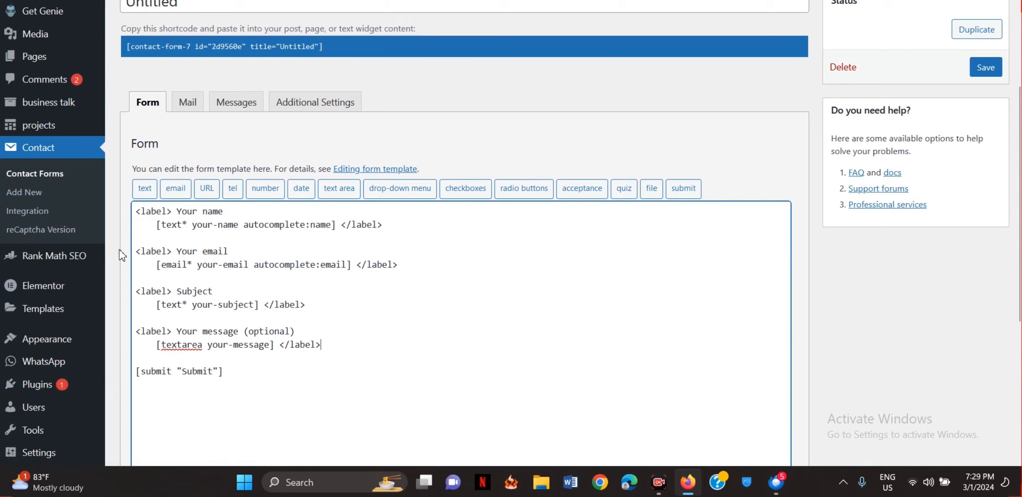
- Leave the unsaved untitled form for the Add New Plugin page
scroll(122, 256, down, 3)
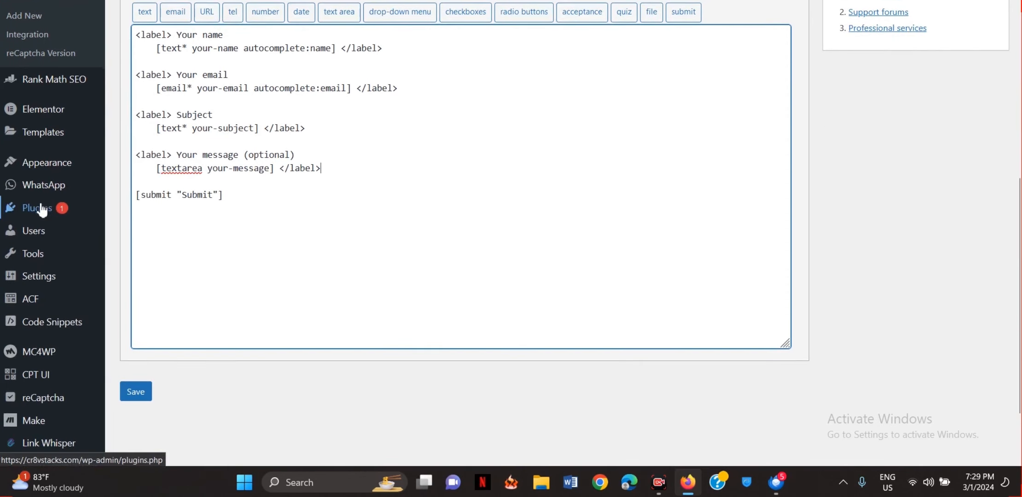
mouse_move(46, 210)
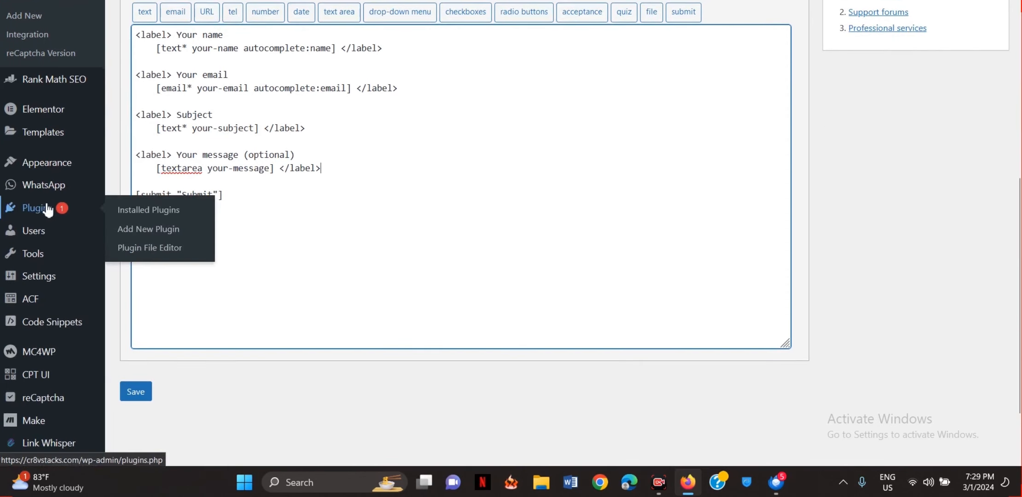
click(153, 230)
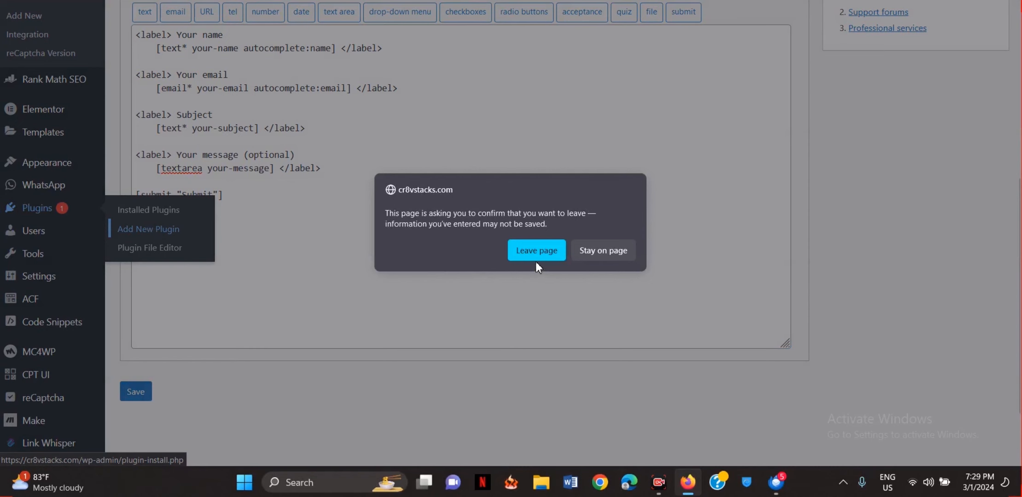
click(536, 260)
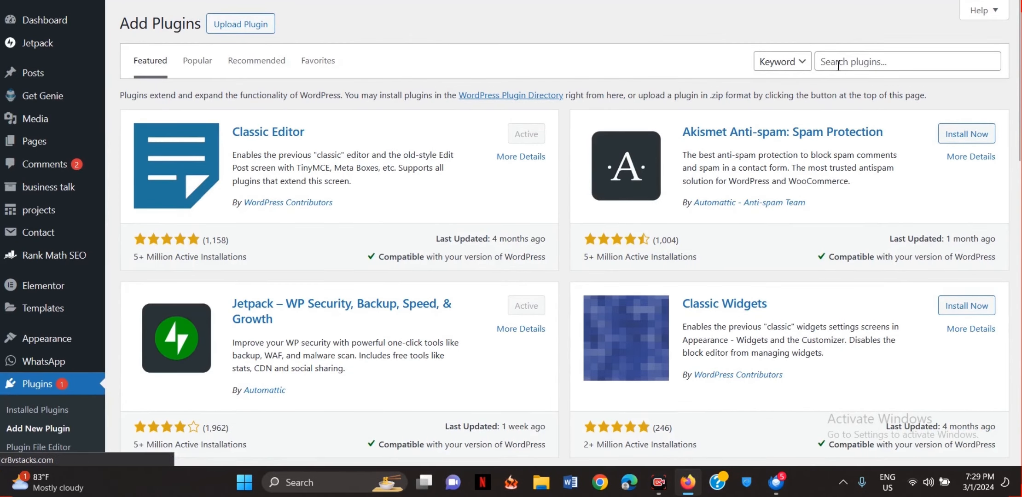
- Search the plugin directory for 'form' and check that Contact Form 7 is active
click(838, 64)
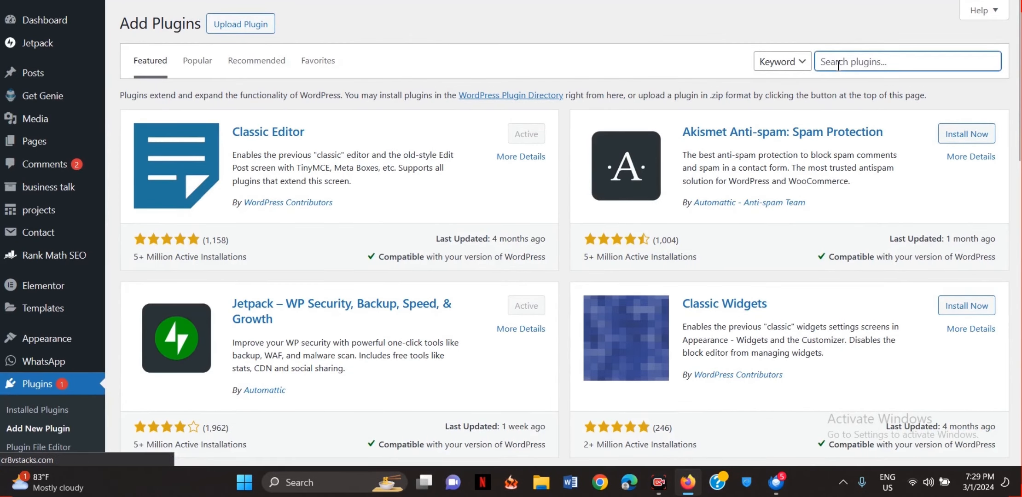
text(form)
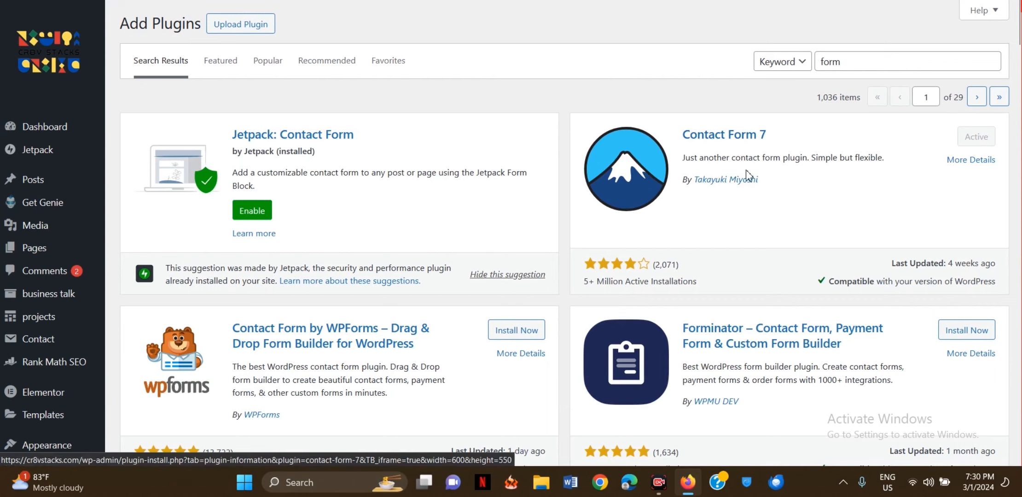
scroll(670, 192, down, 1)
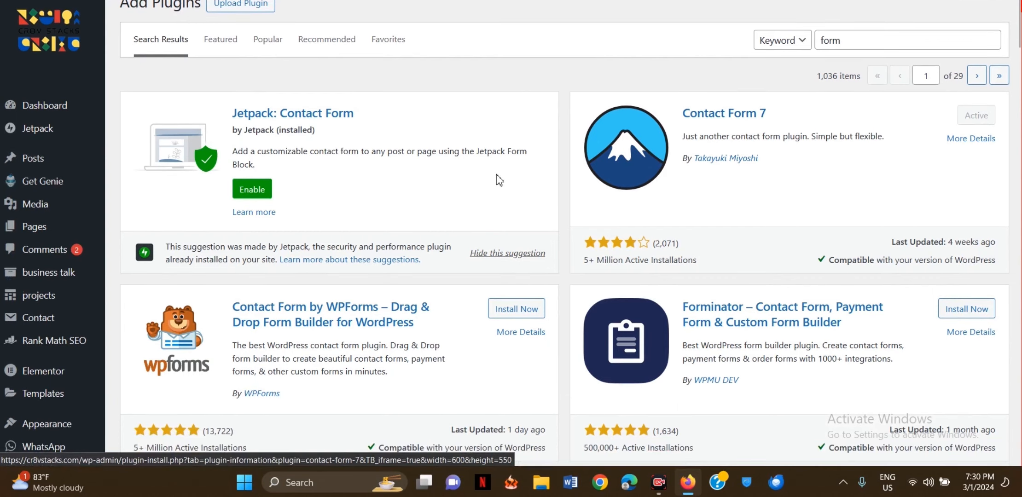
scroll(499, 180, down, 1)
scroll(499, 180, up, 2)
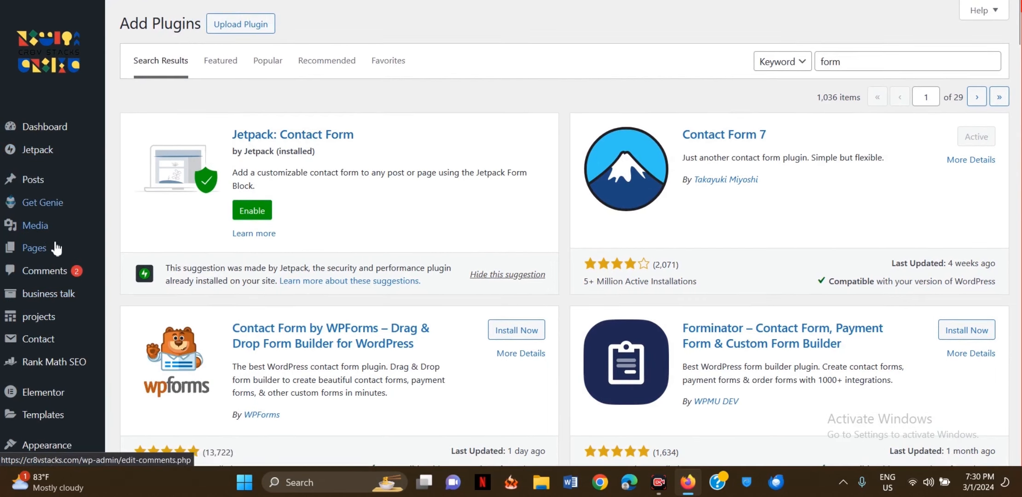
- Start a new contact form from Contact > Add New
mouse_move(58, 306)
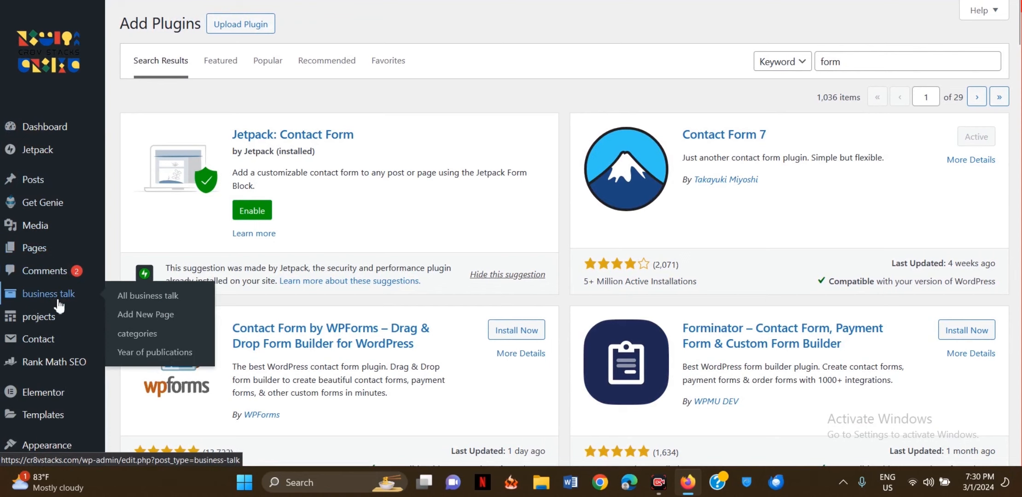
scroll(52, 335, down, 1)
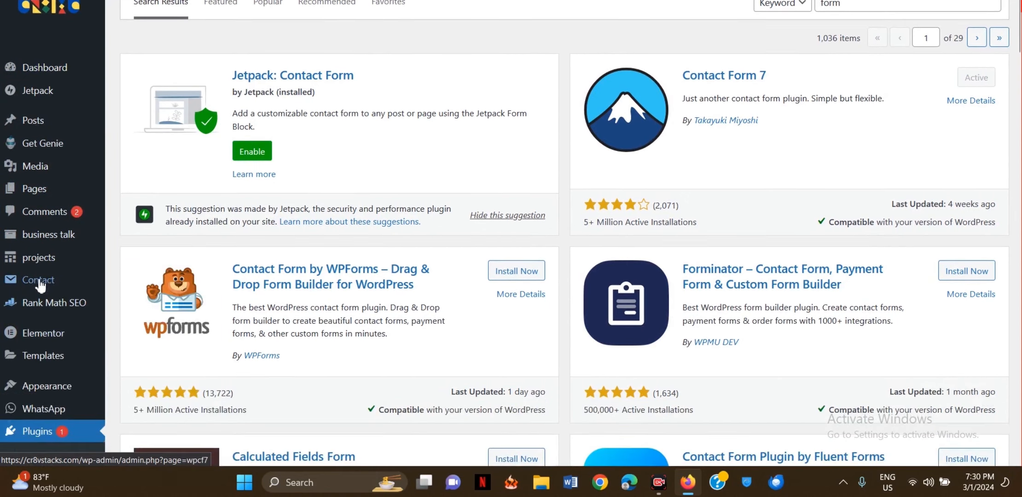
mouse_move(41, 285)
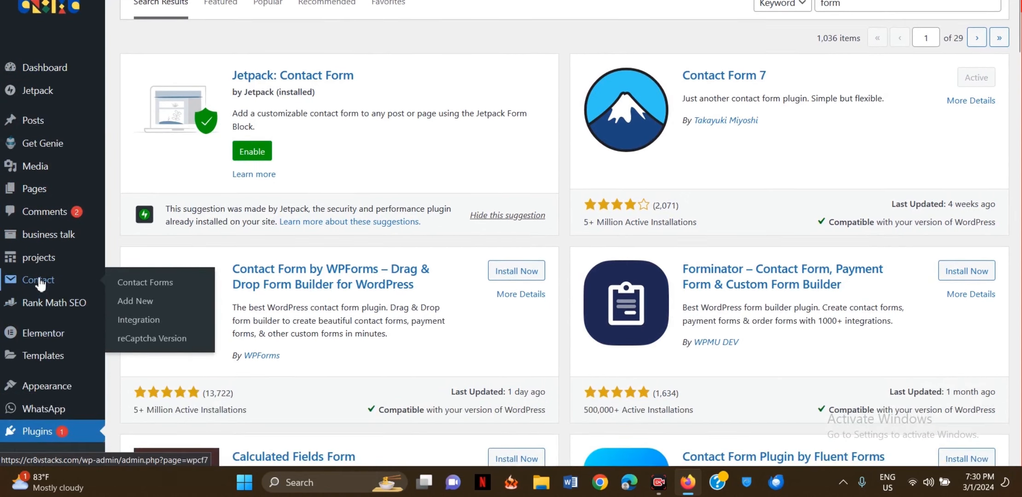
click(134, 302)
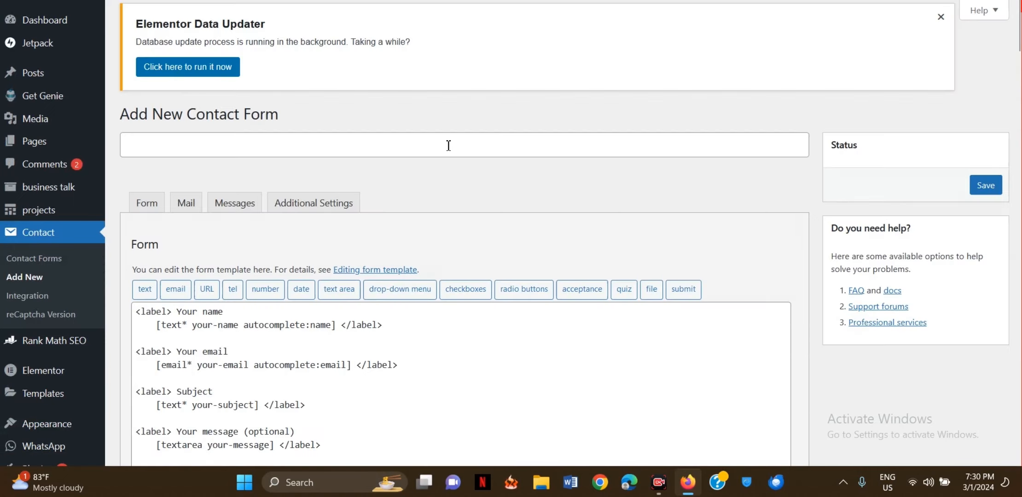
- Title the new form 'File Upload Form'
click(292, 155)
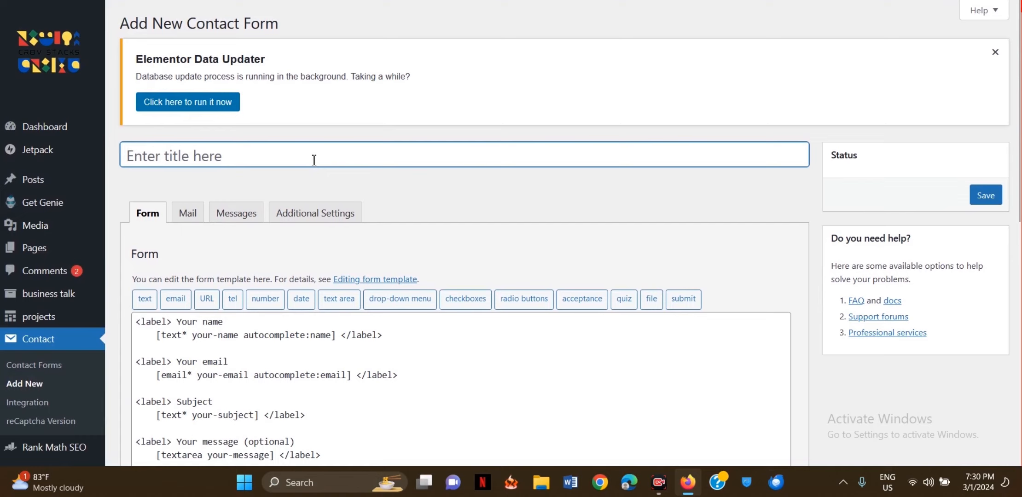
text(File)
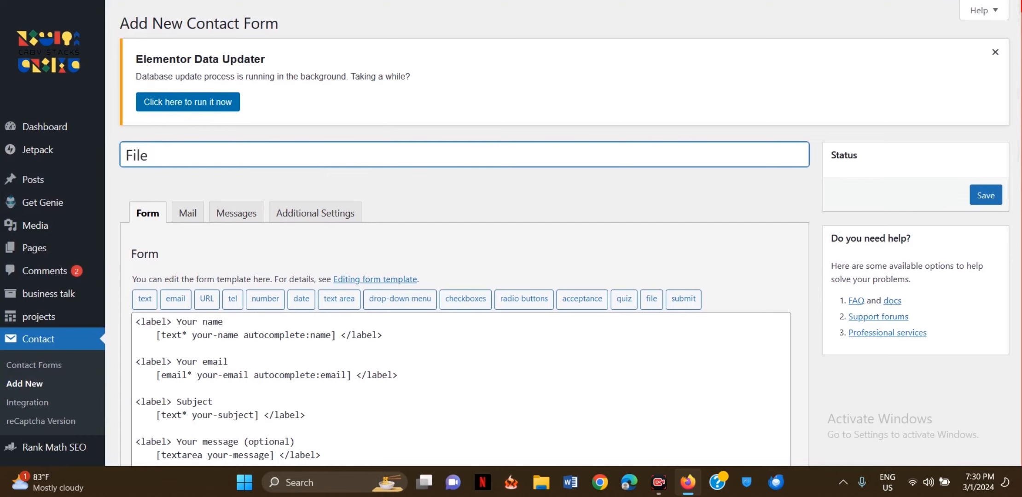
text( Upload Form)
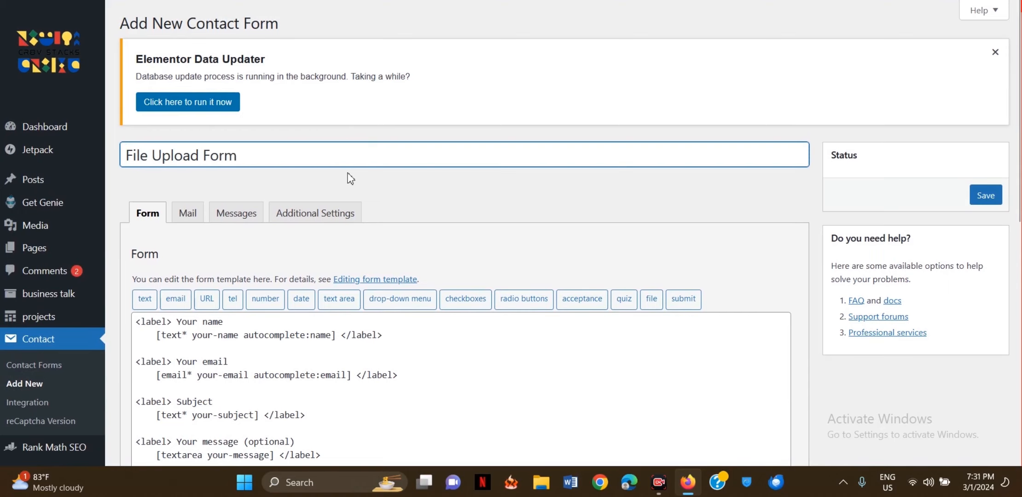
scroll(349, 178, down, 3)
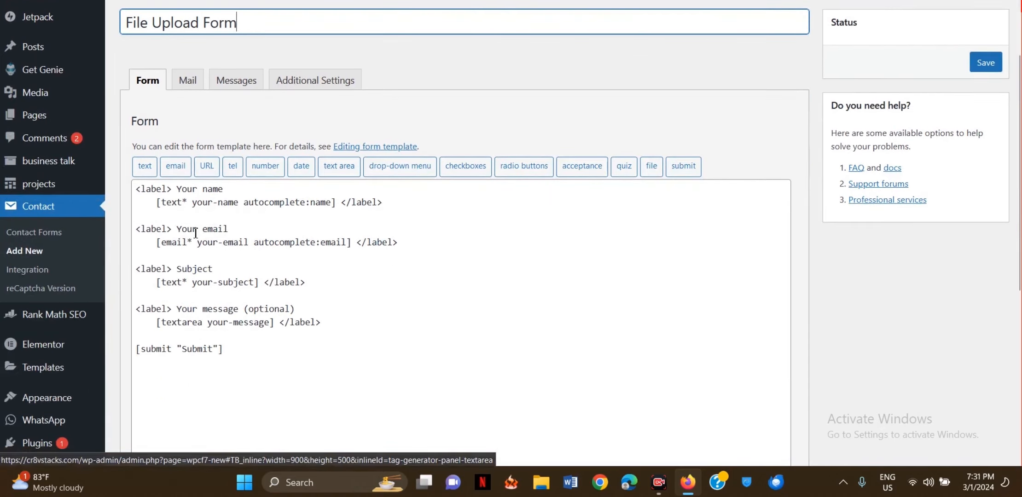
scroll(166, 217, down, 1)
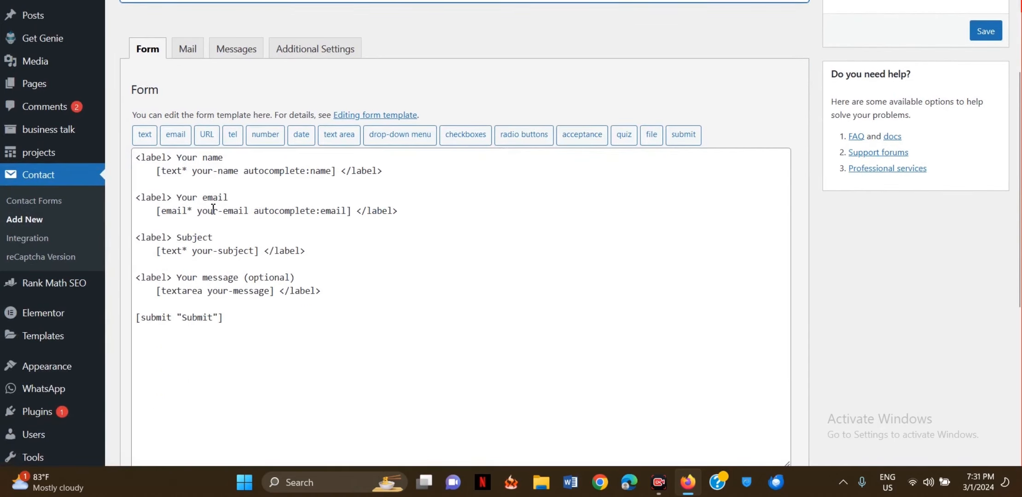
- Duplicate the Your message label block below the original in the form template
drag(136, 157, 377, 324)
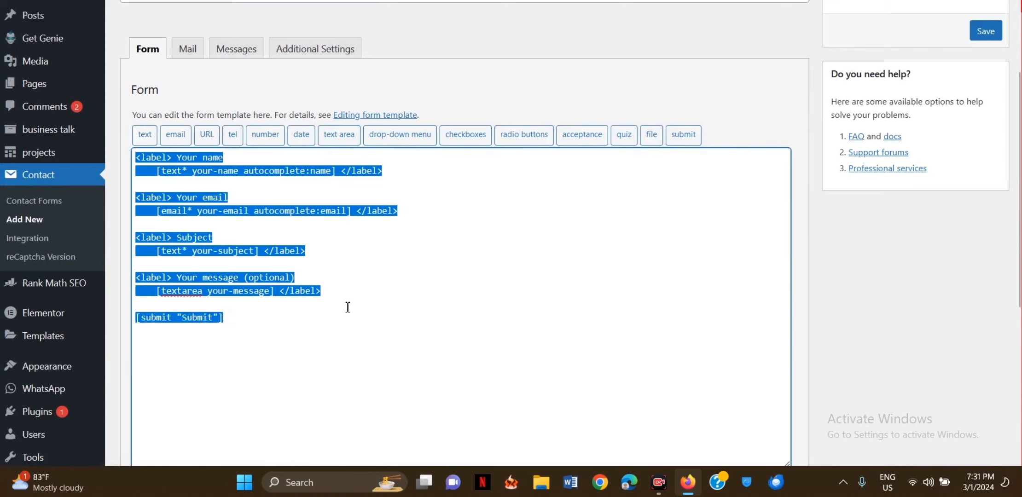
click(325, 286)
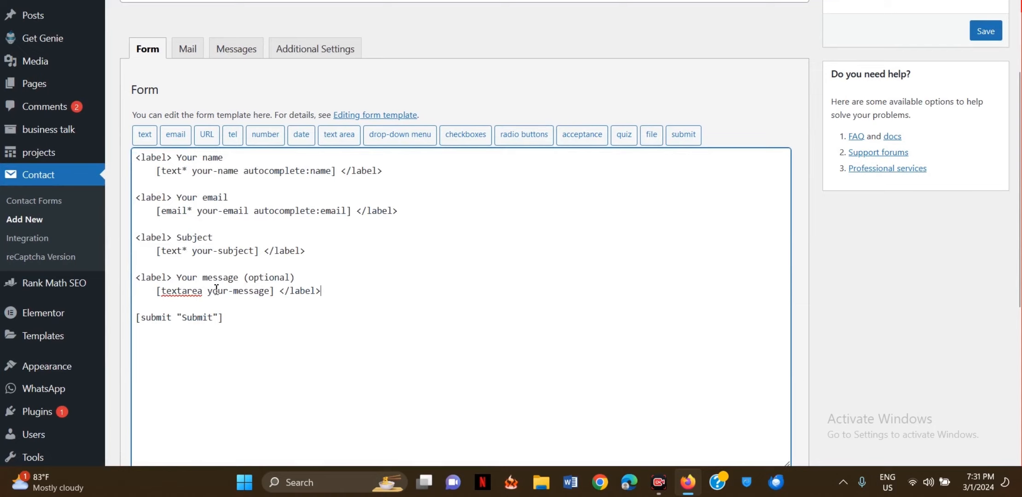
drag(136, 278, 329, 287)
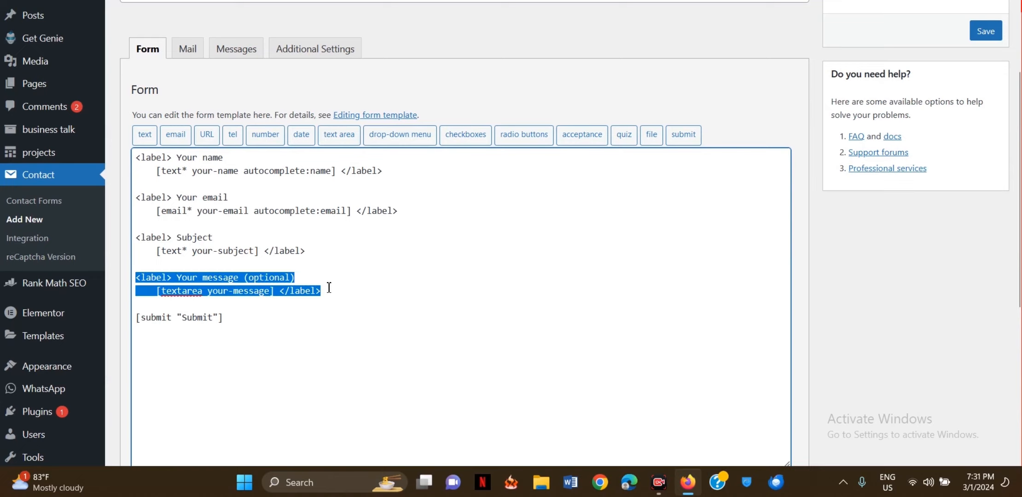
click(332, 287)
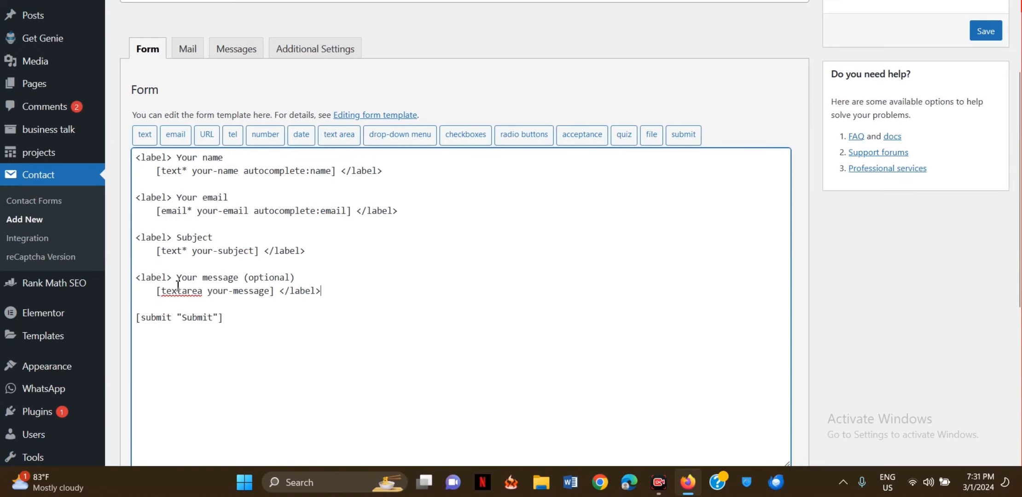
drag(137, 278, 333, 291)
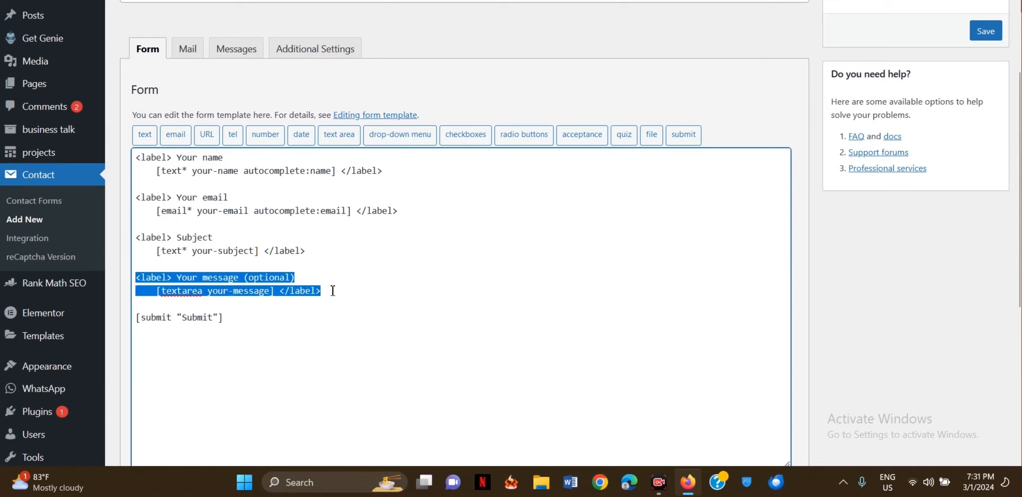
key(ctrl+c)
click(332, 291)
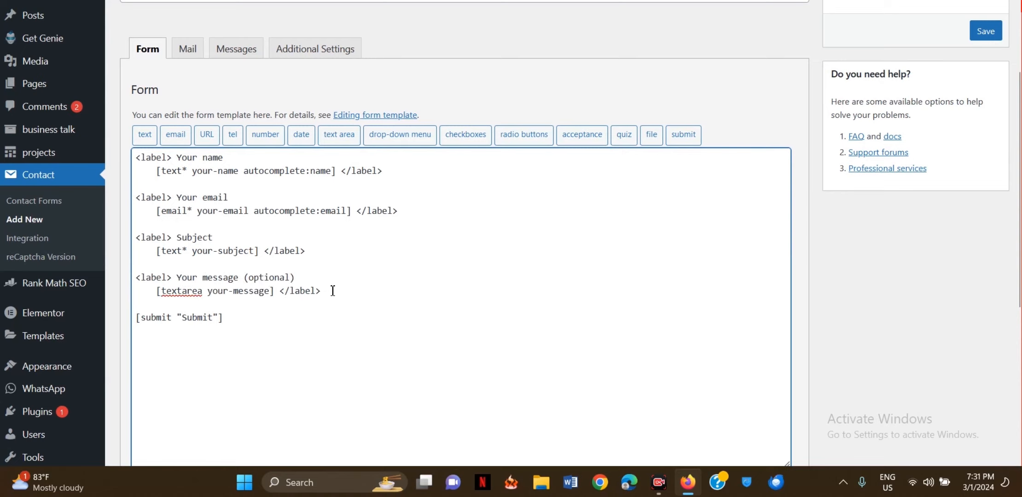
key(Return)
key(ctrl+v)
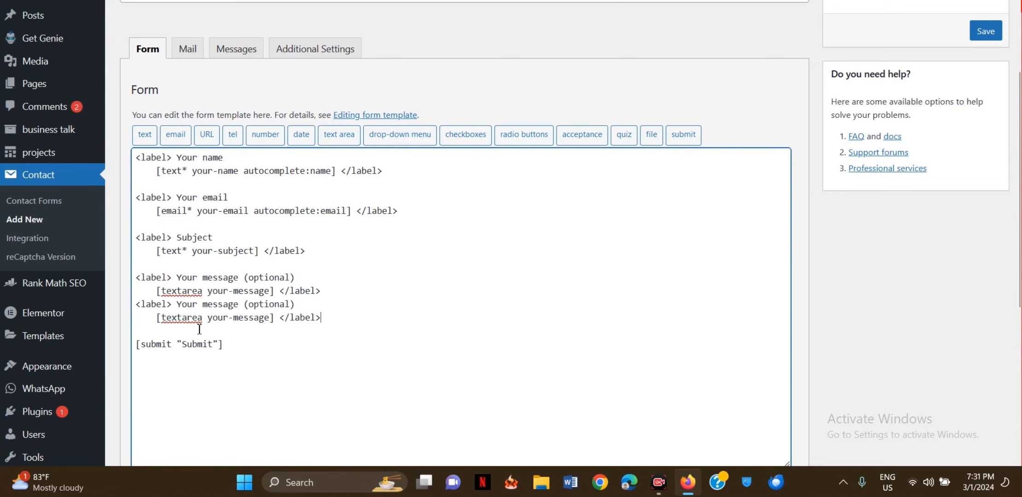
- Rename the copied label to 'File Upload' and remove its textarea tag
drag(177, 304, 241, 305)
text(File Upl)
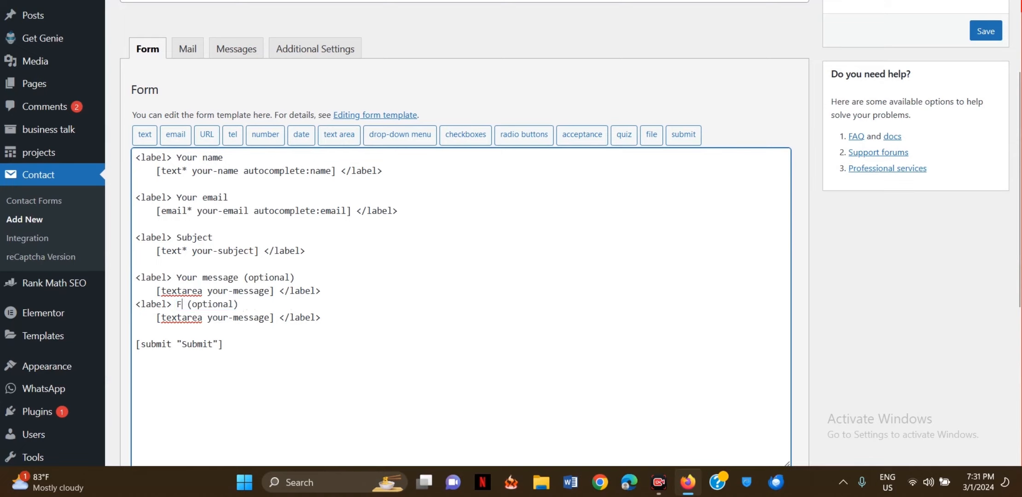
text(oad)
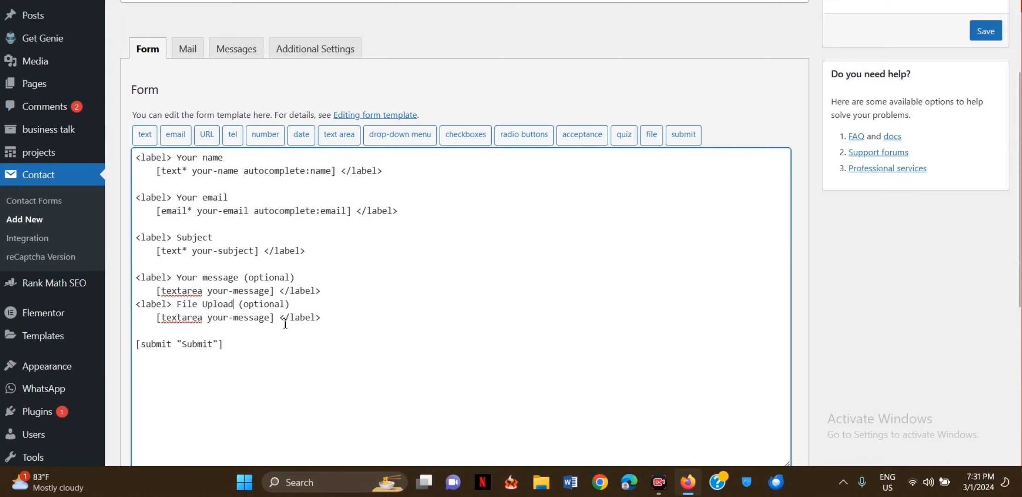
drag(157, 318, 275, 318)
key(BackSpace)
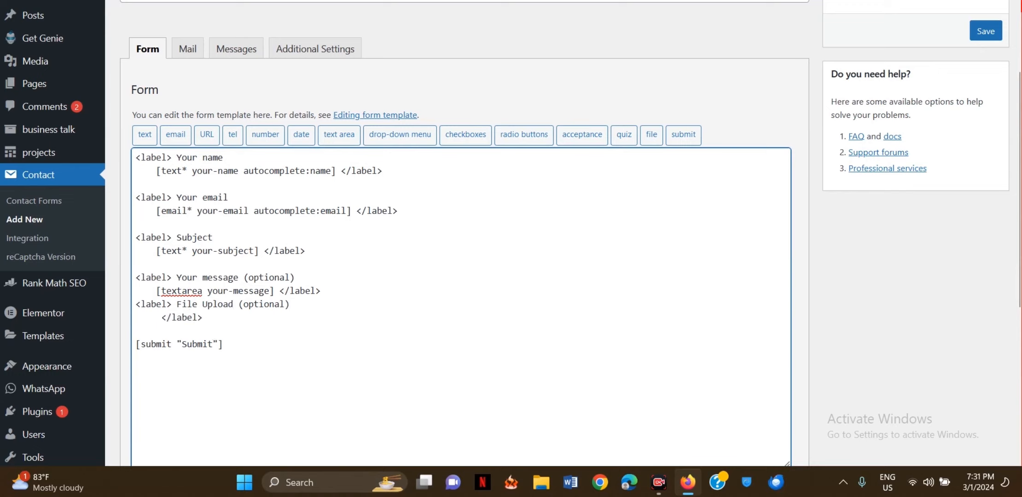
- Create a required file upload field named your-file in the form-tag generator
click(651, 137)
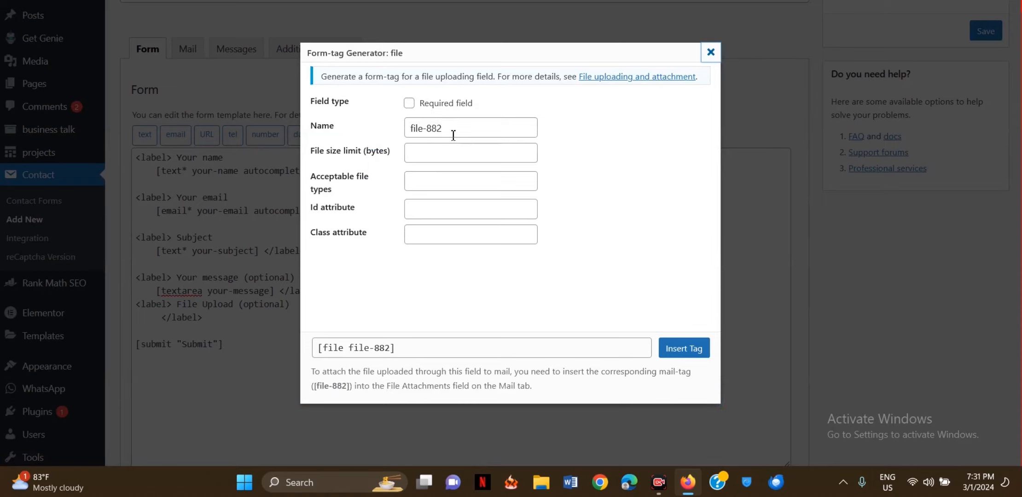
triple_click(426, 129)
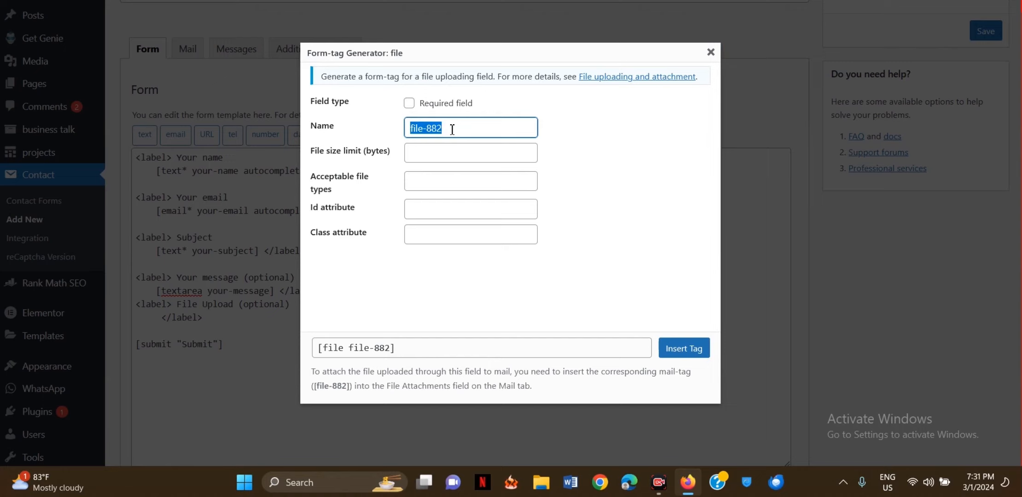
text(your-file)
click(382, 138)
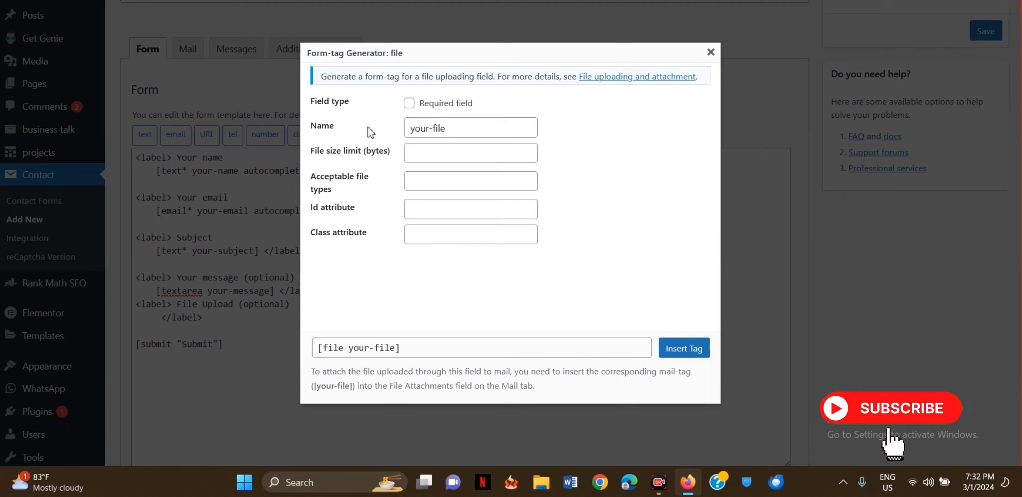
click(410, 110)
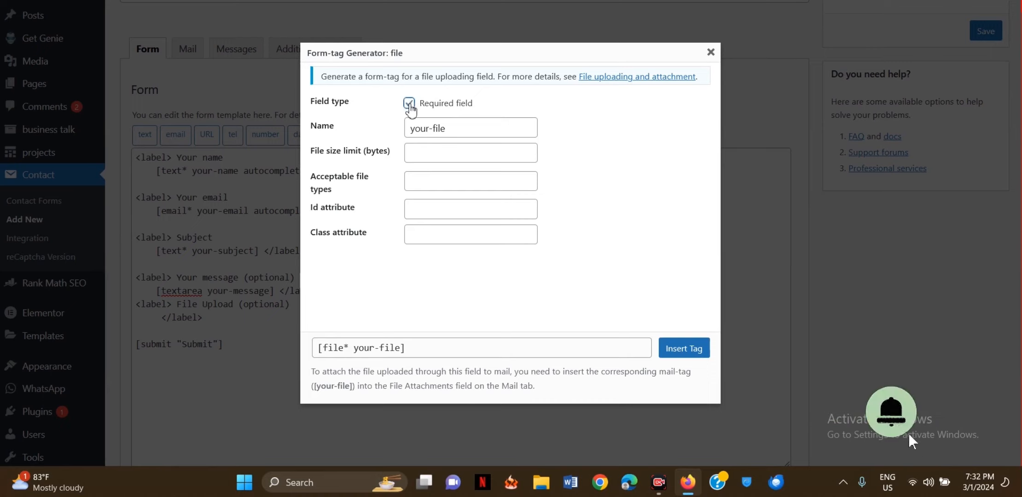
- Try a 10mb file size limit, then delete it again
click(456, 149)
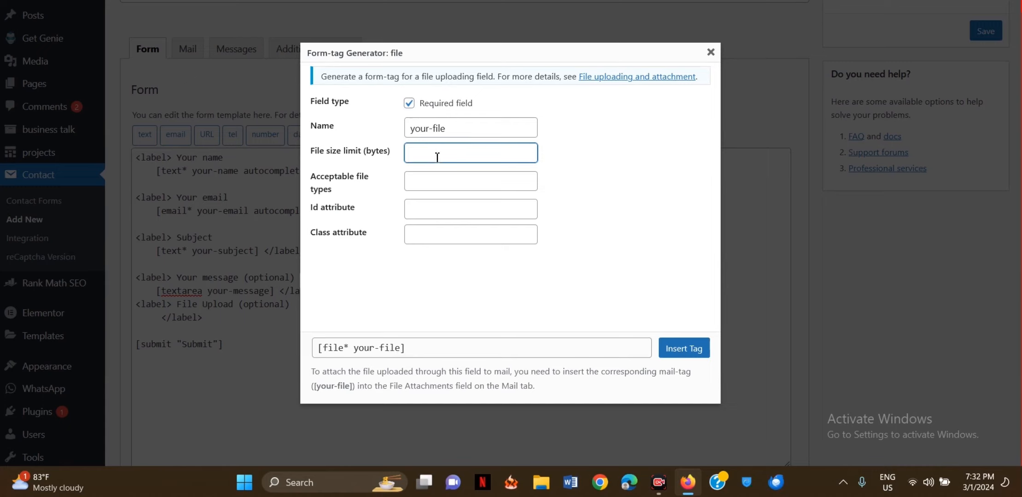
click(364, 163)
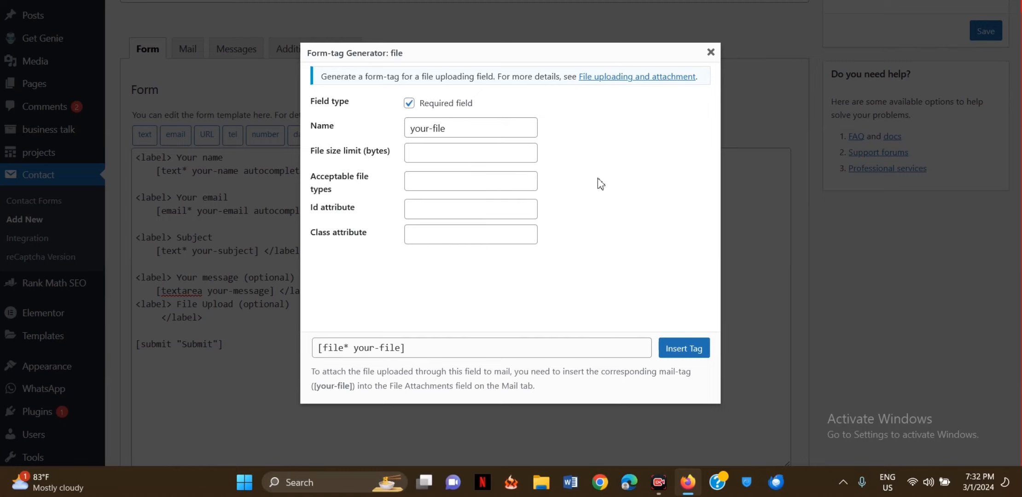
click(444, 154)
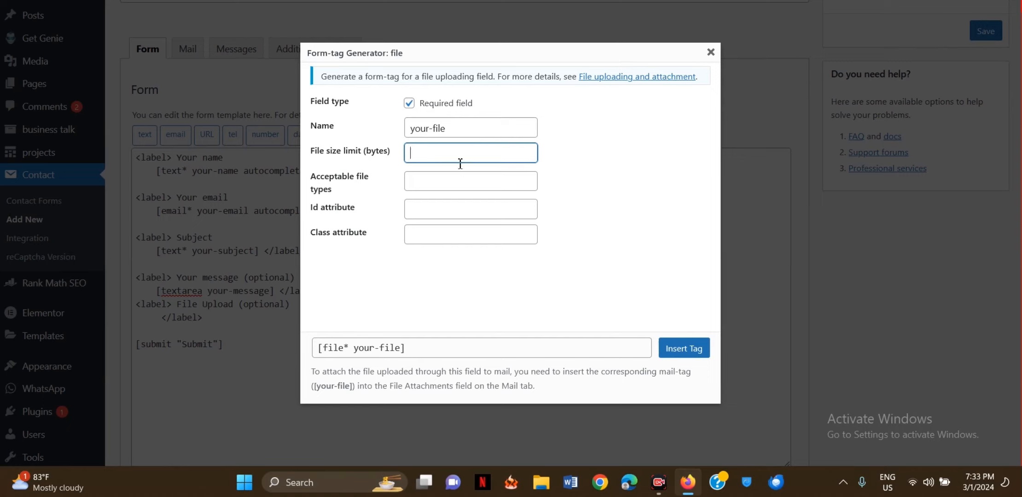
drag(361, 152, 397, 157)
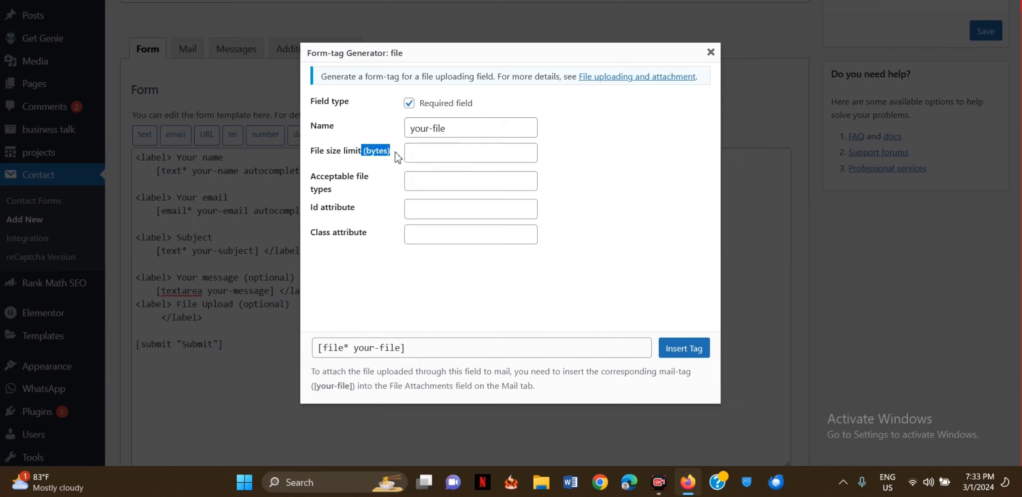
click(436, 156)
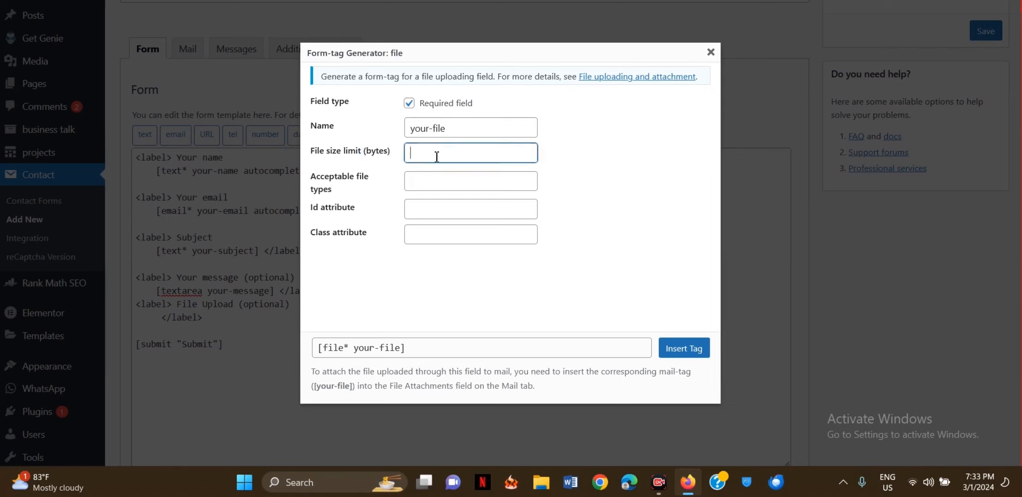
text(10mb)
click(589, 171)
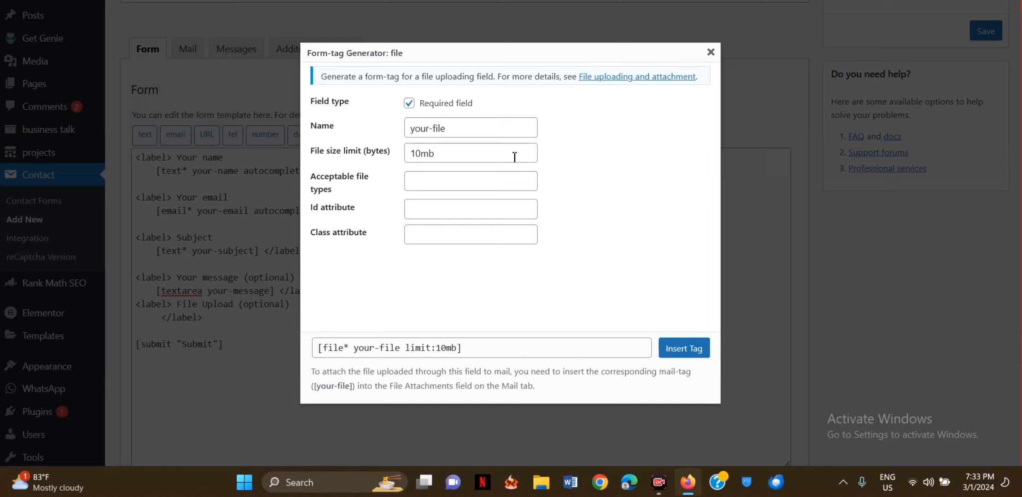
click(467, 155)
double_click(468, 156)
key(BackSpace)
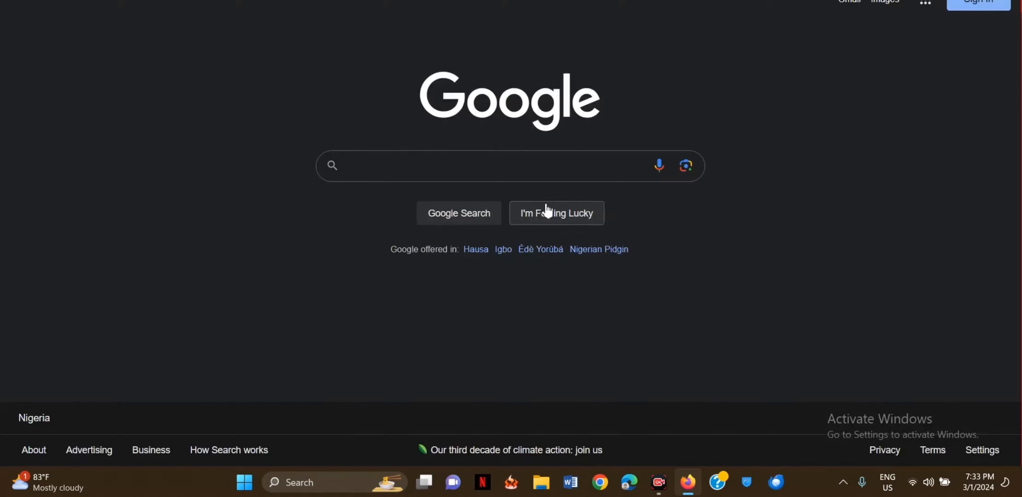
- Search Google for 'convert megabyte to byte' to bring up the unit converter
click(427, 166)
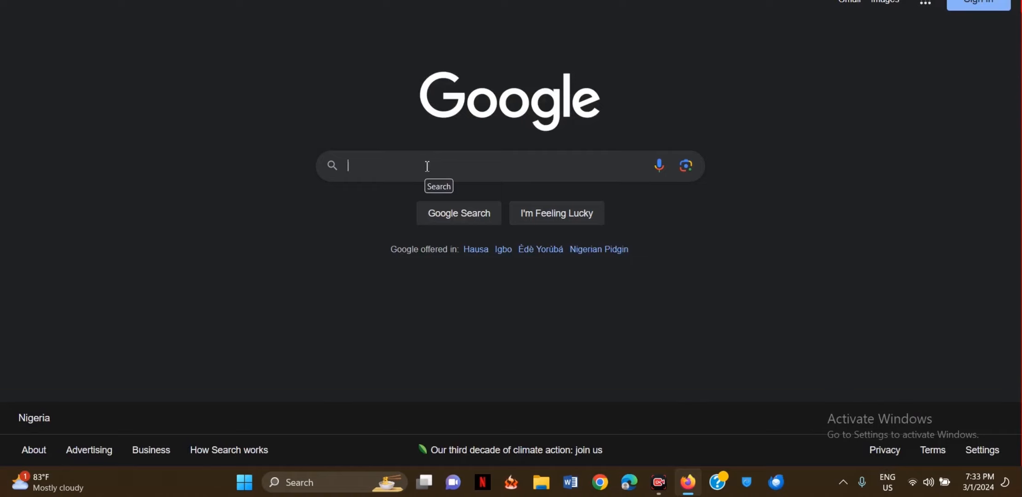
text(convert)
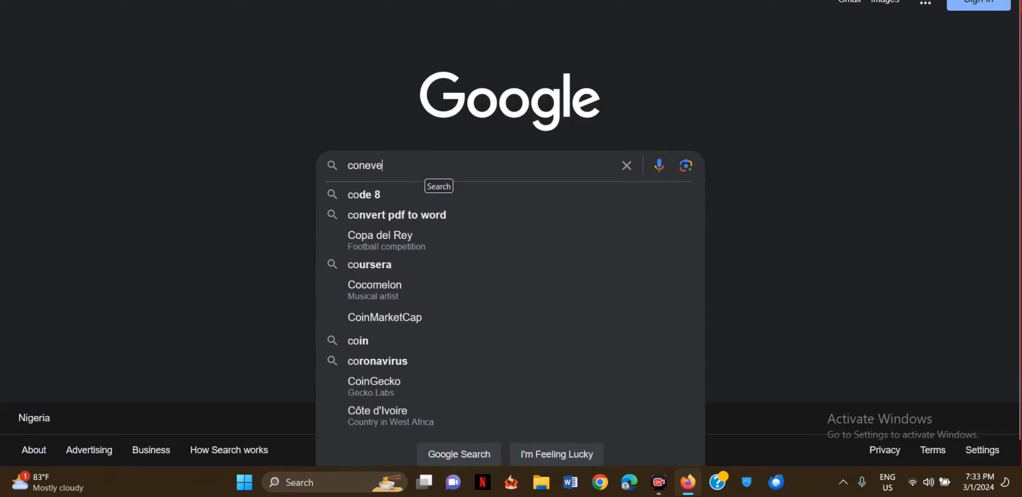
text( megab)
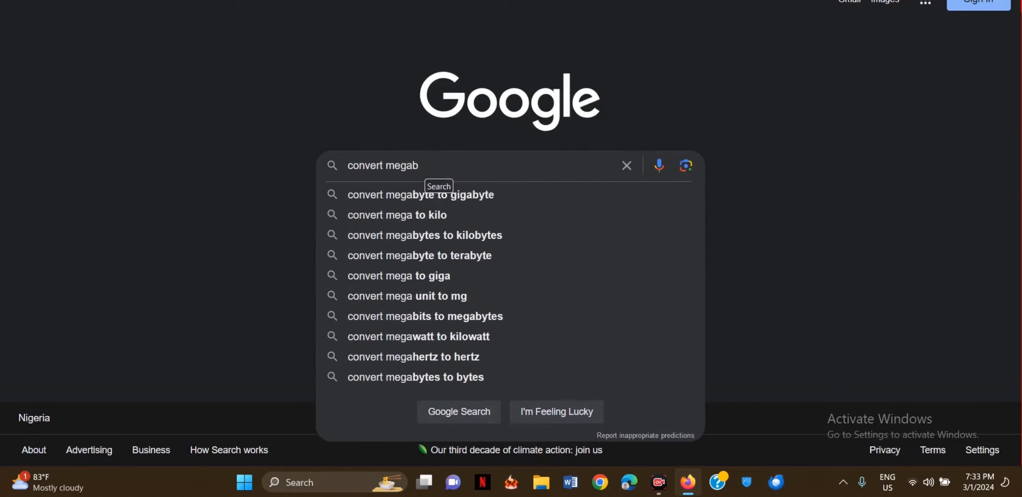
text(yte)
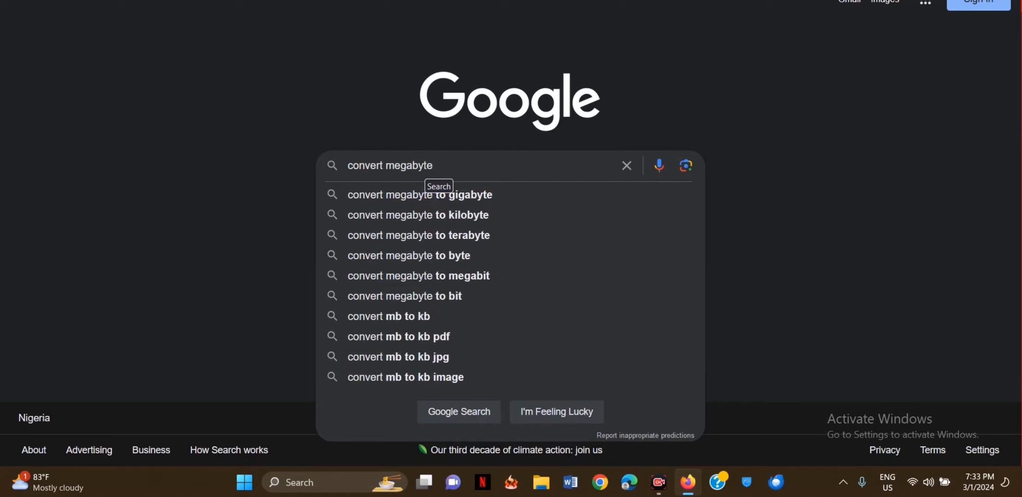
text( to bye)
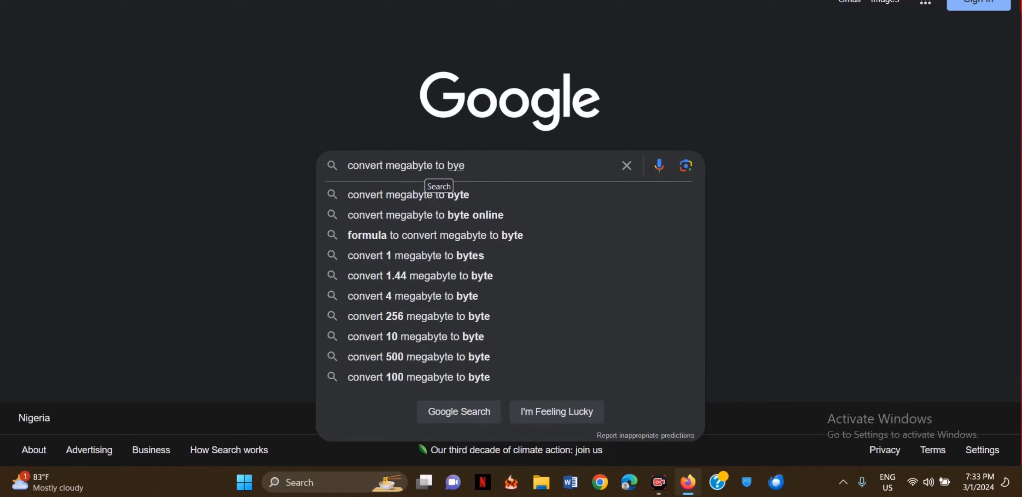
click(439, 195)
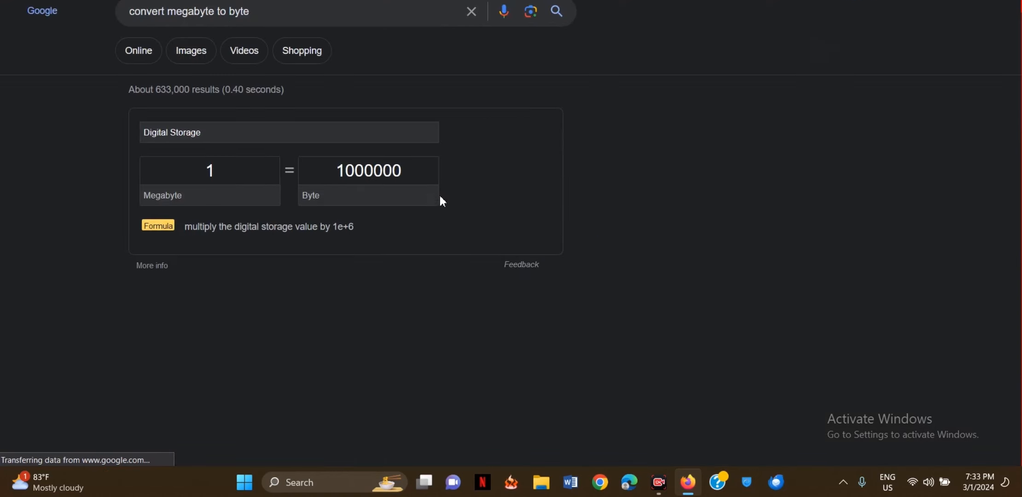
- Convert 10 megabytes to bytes (1e+7) and open the gbmb.org result in a new tab
double_click(270, 174)
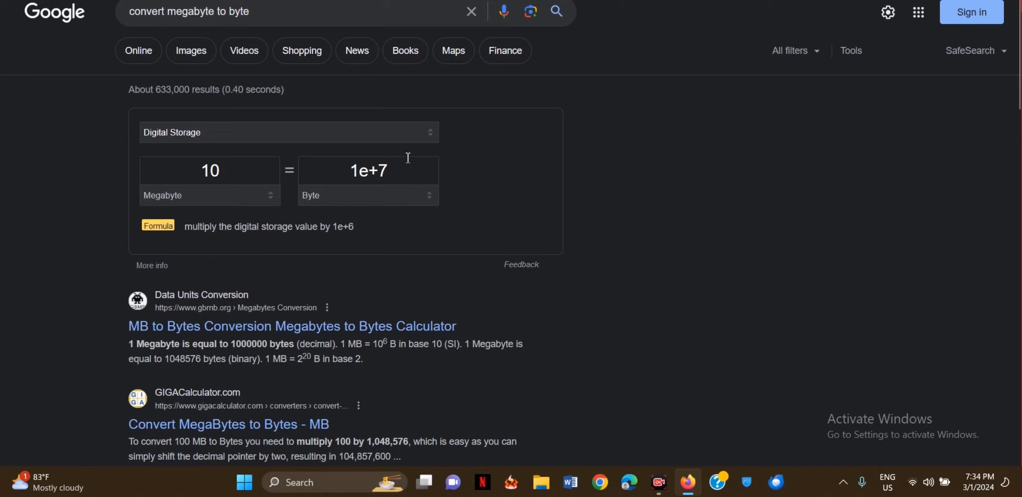
drag(385, 173, 329, 172)
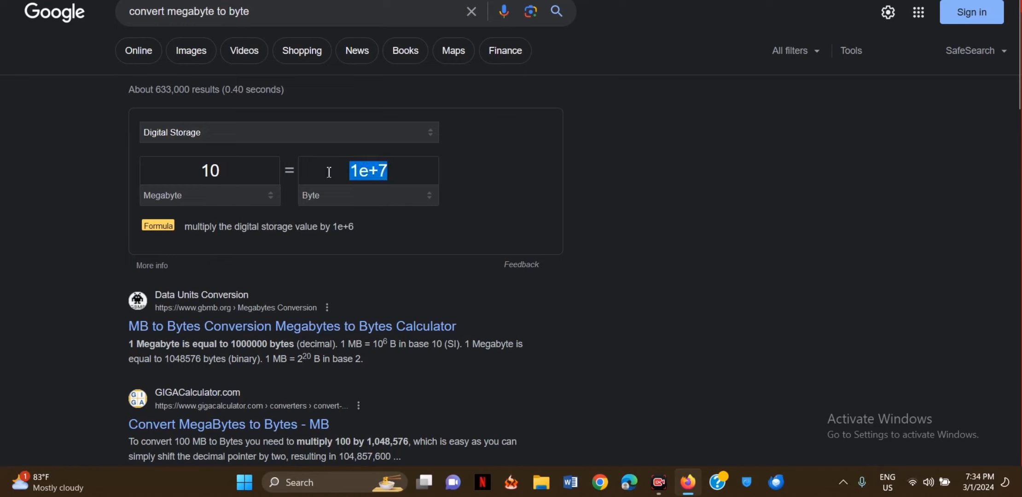
click(411, 243)
scroll(411, 243, down, 1)
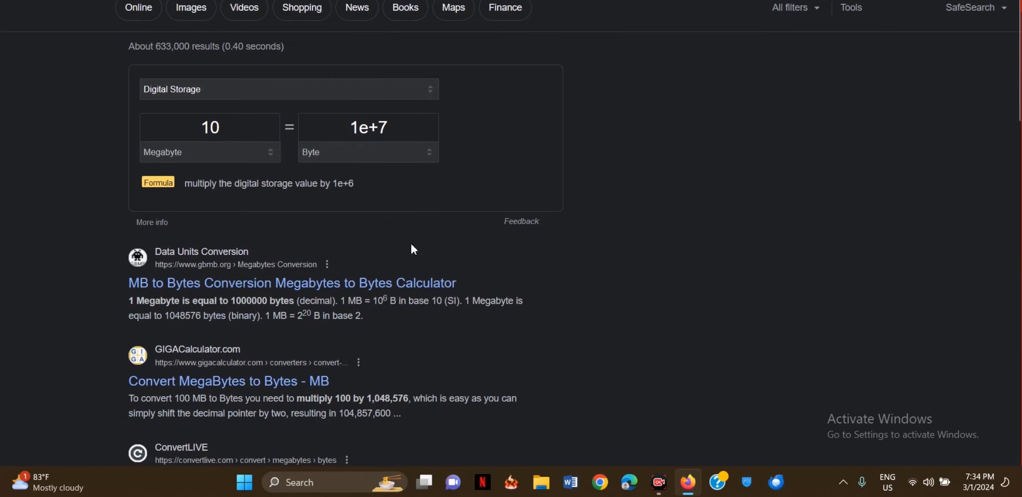
right_click(305, 285)
click(369, 55)
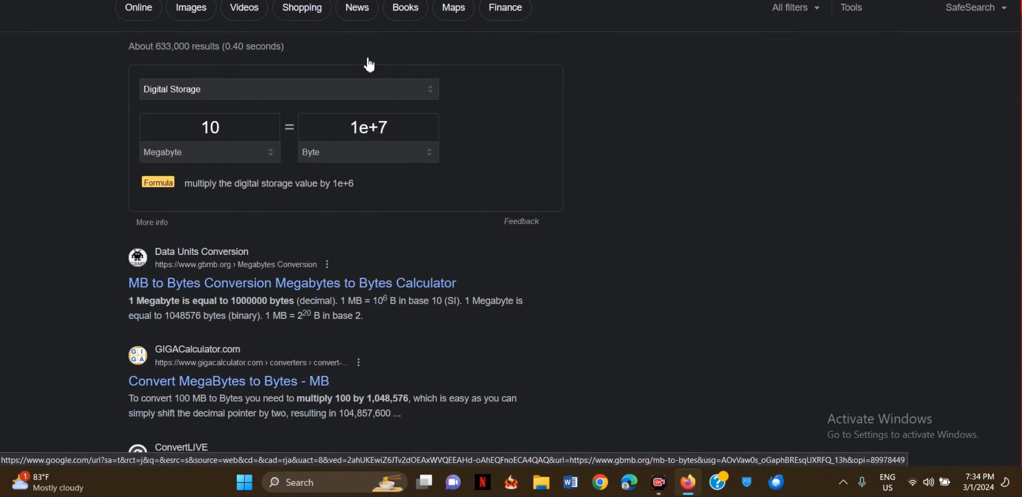
- Convert 10 MB to bytes on the gbmb.org calculator
key(ctrl+Tab)
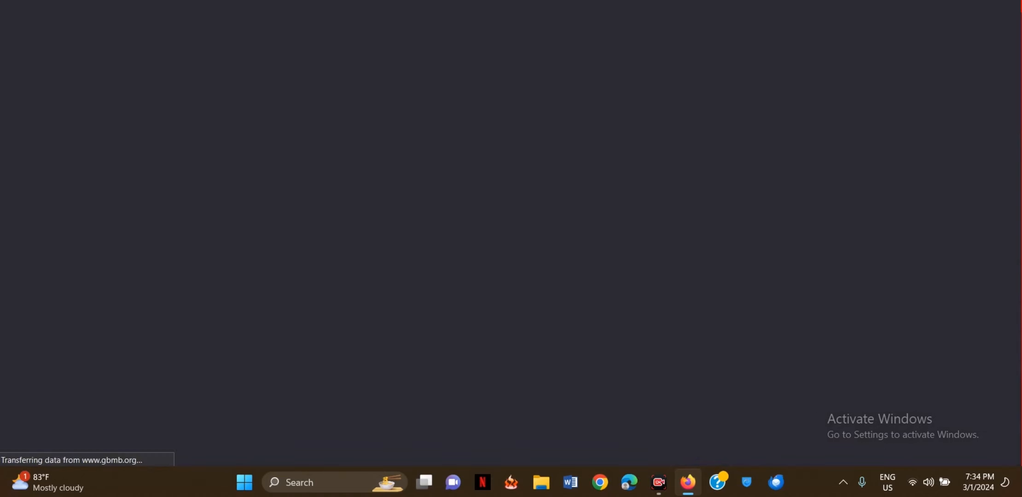
click(260, 263)
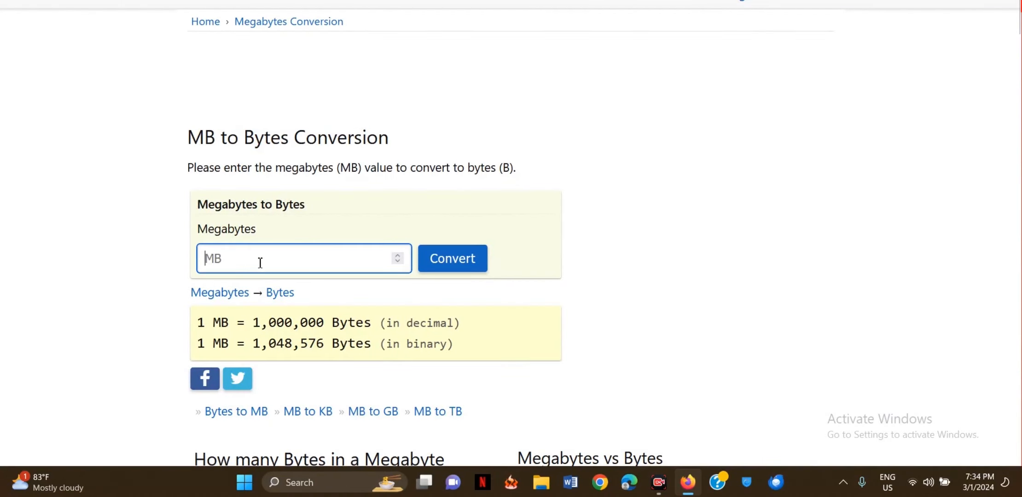
text(10)
click(451, 264)
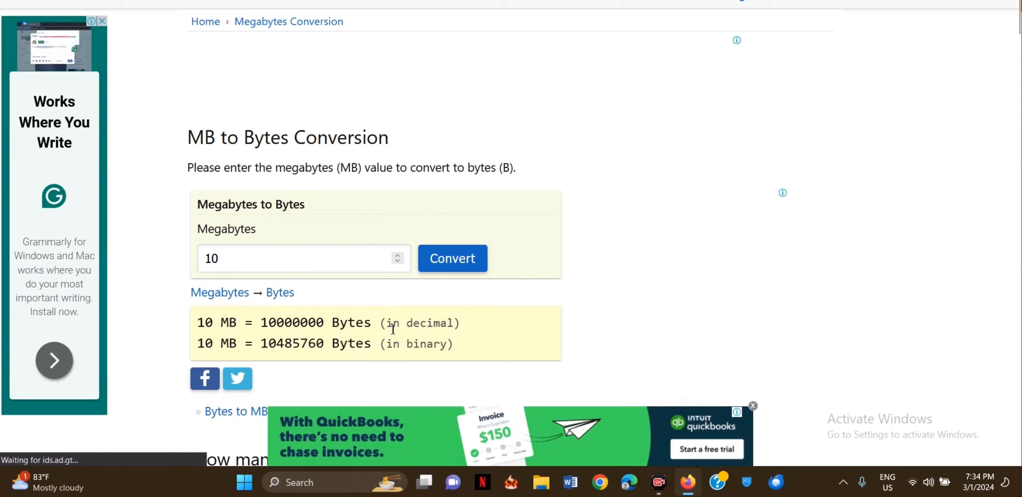
- Select the binary result 10485760 for copying
drag(316, 324, 467, 326)
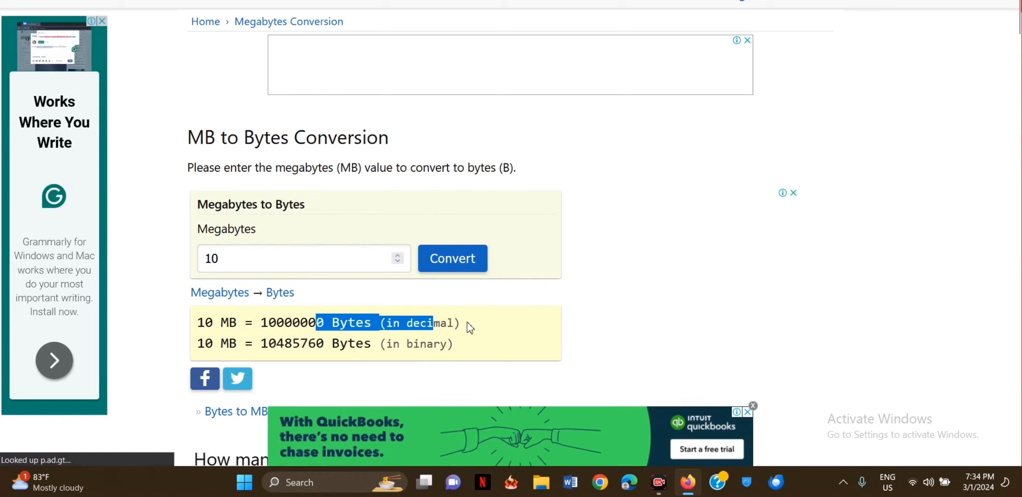
click(492, 326)
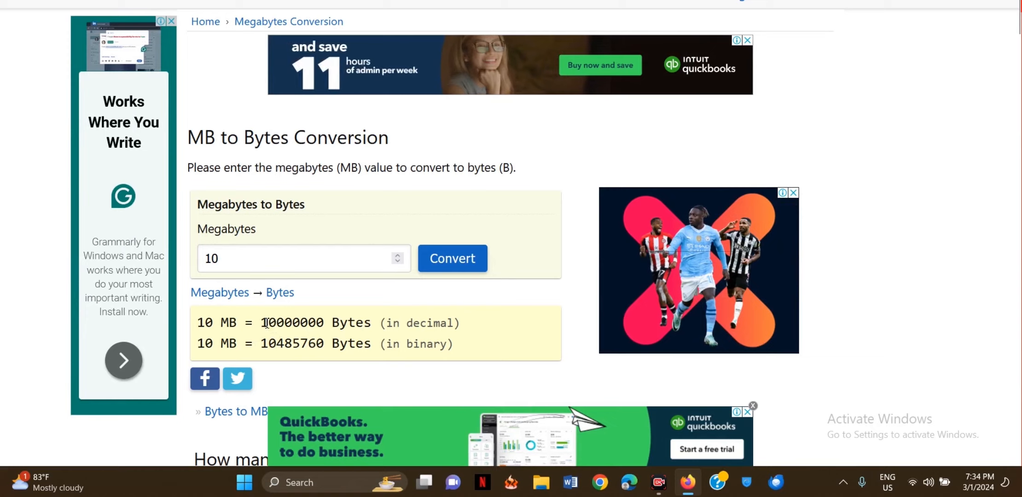
drag(268, 323, 320, 323)
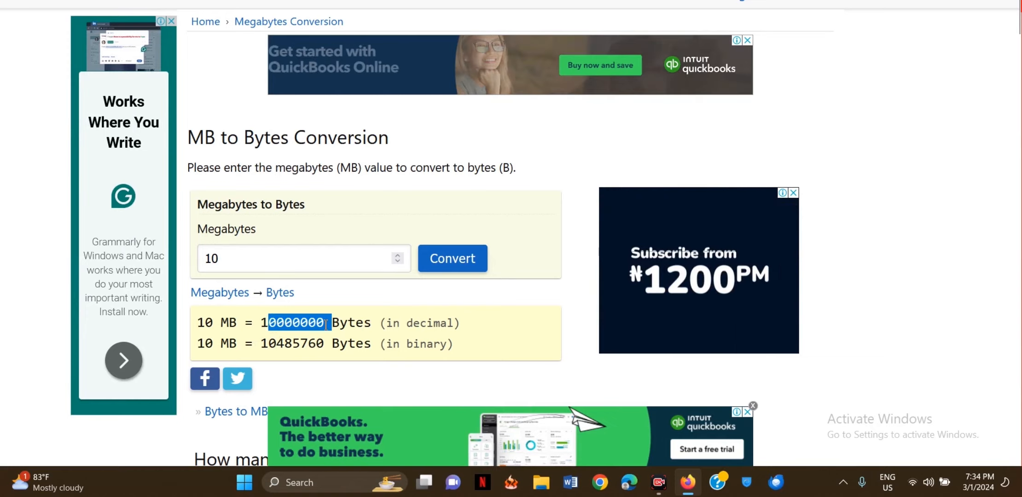
click(270, 345)
drag(270, 345, 323, 349)
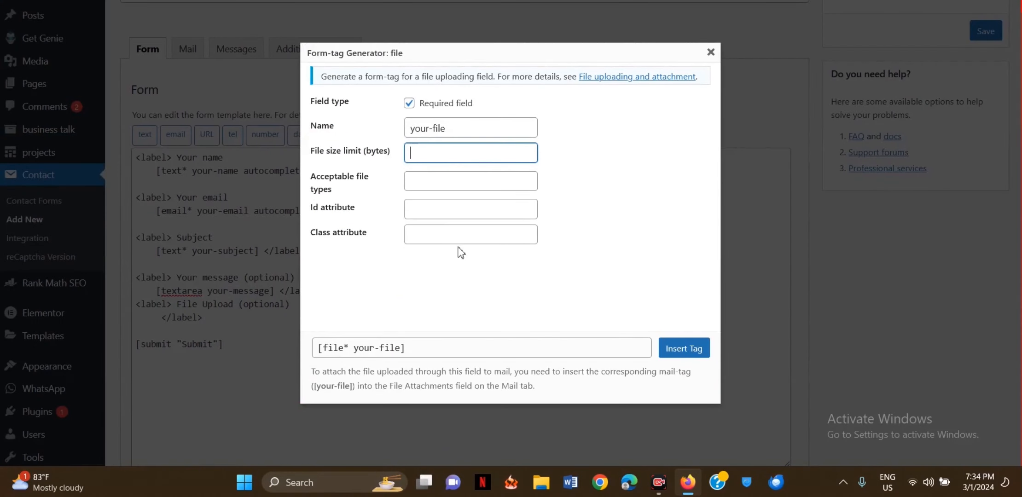
- Set the file size limit to 10485760 bytes, leaving acceptable file types empty
text(10485760)
click(431, 181)
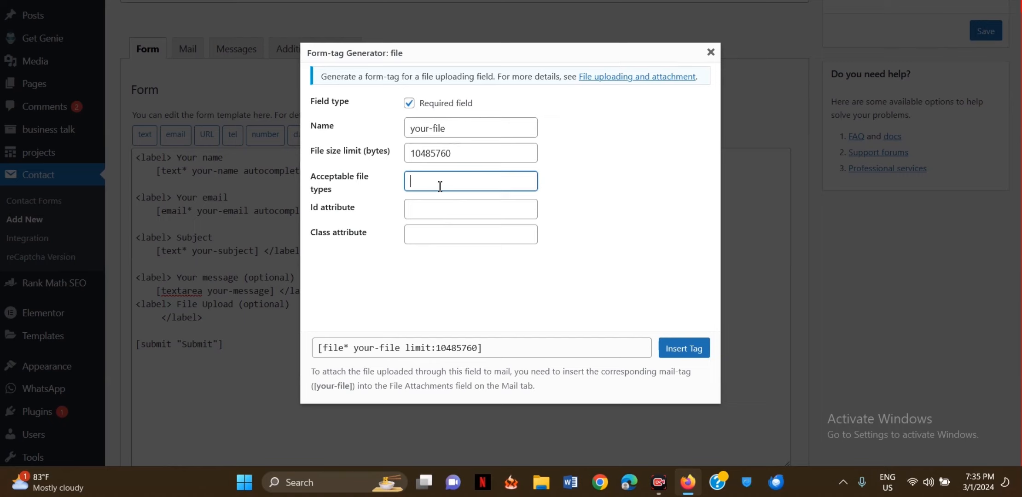
click(588, 194)
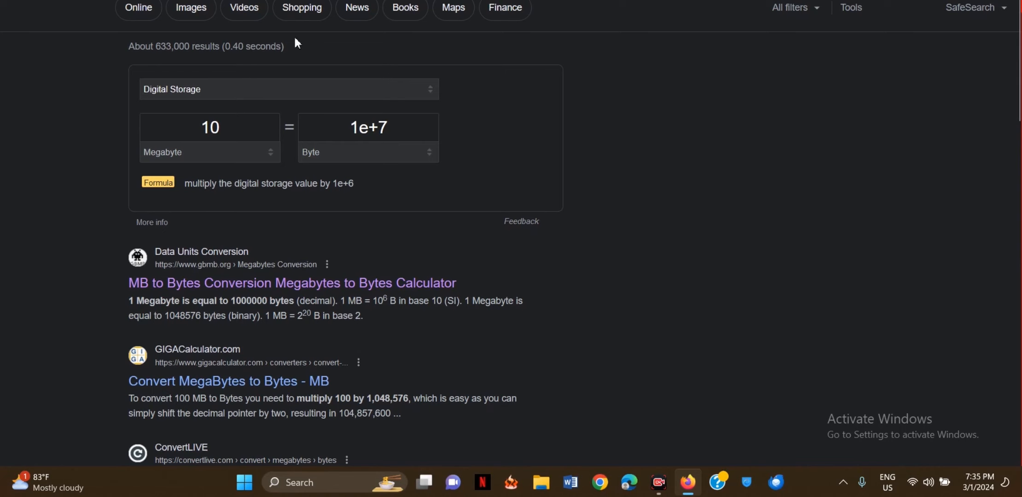
- Search Google for 'picture file types'
scroll(267, 104, up, 1)
triple_click(220, 20)
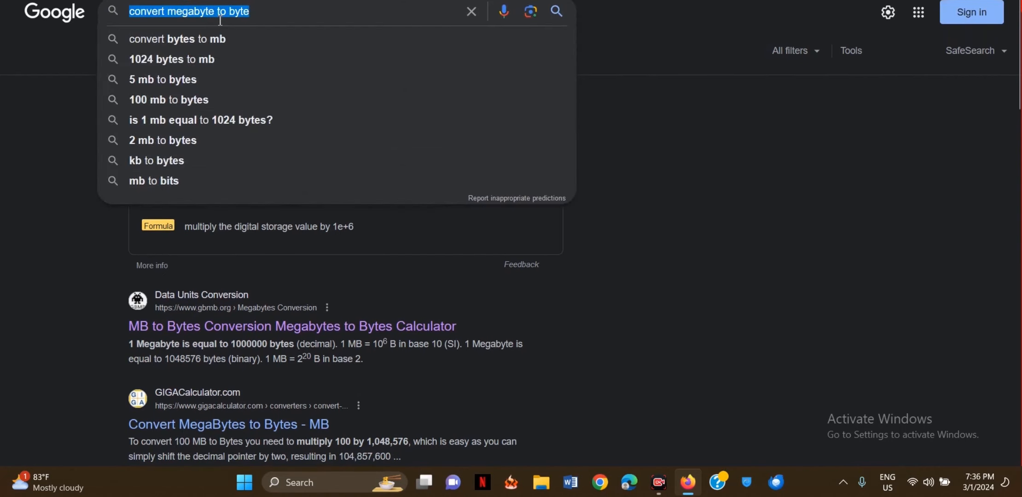
text(pictur)
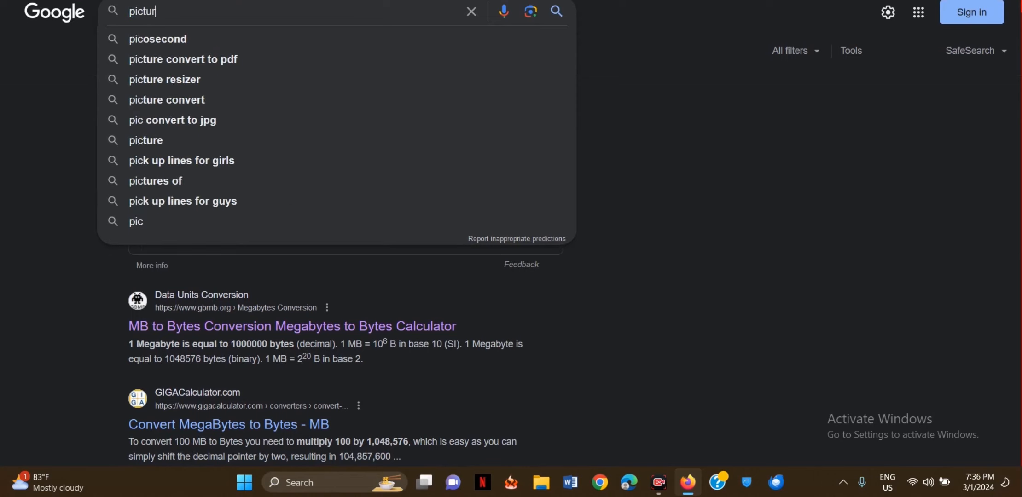
text(e fie)
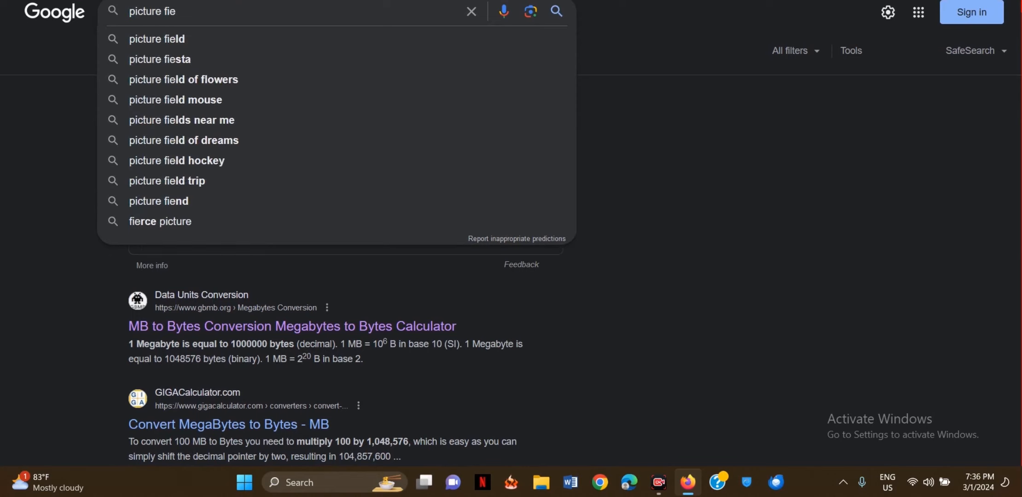
text( r)
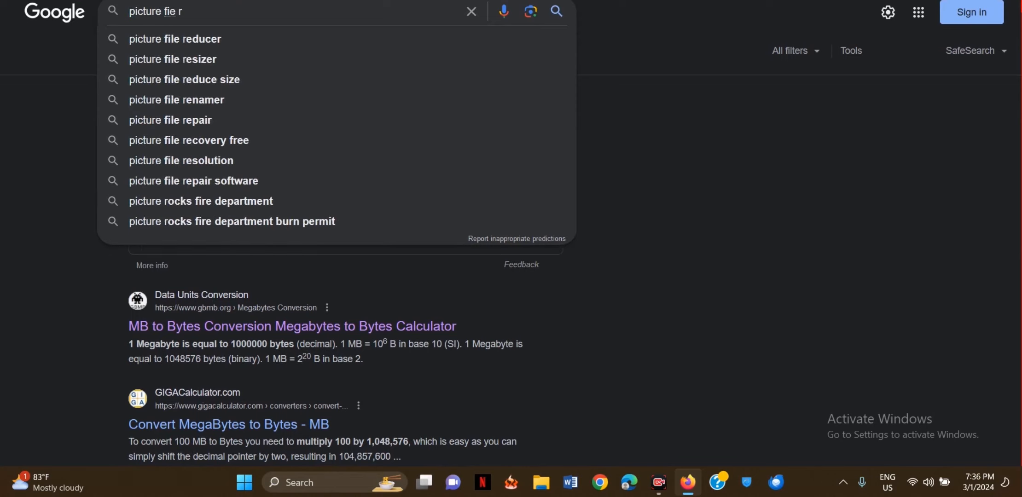
key(BackSpace)
key(BackSpace)
key(BackSpace)
text(le t)
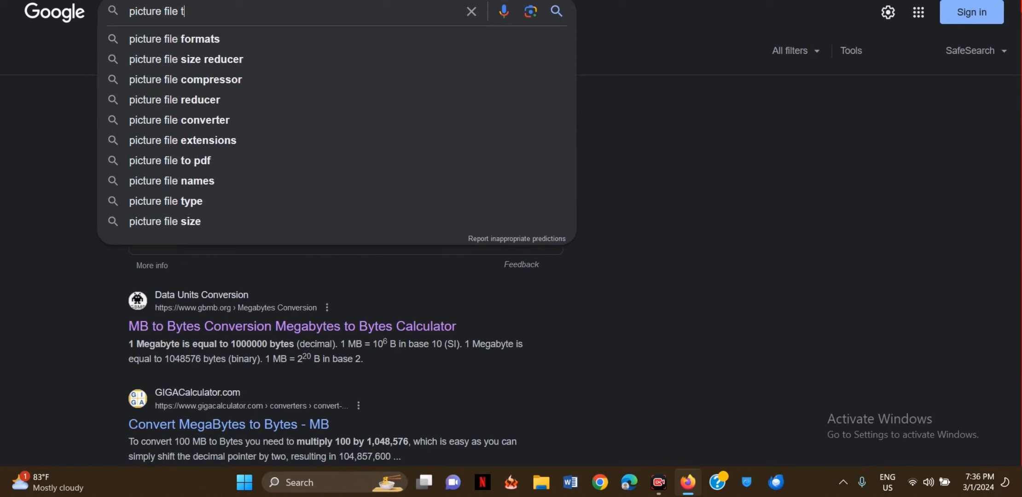
text(y)
click(219, 35)
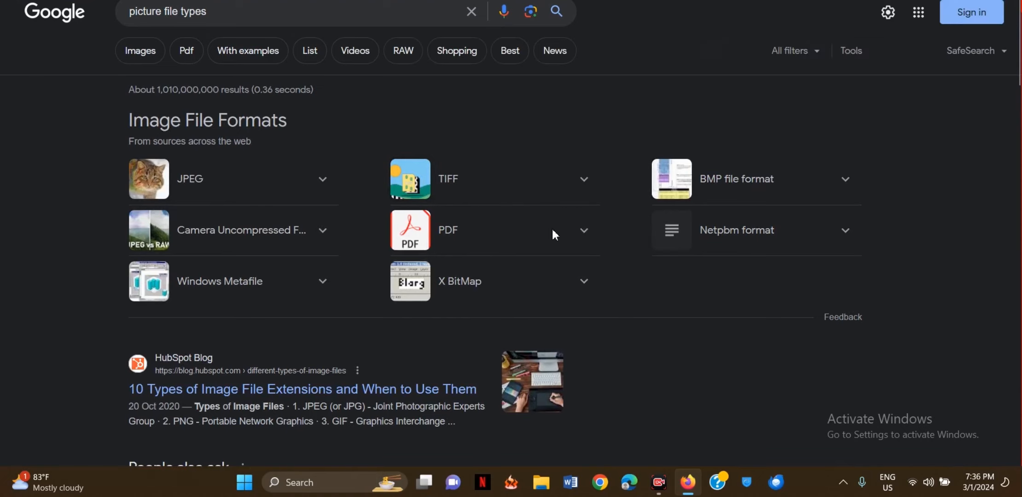
- Review the results listing JPEG, TIFF, PNG and GIF in the University of Michigan snippet
scroll(400, 265, down, 1)
scroll(401, 265, down, 3)
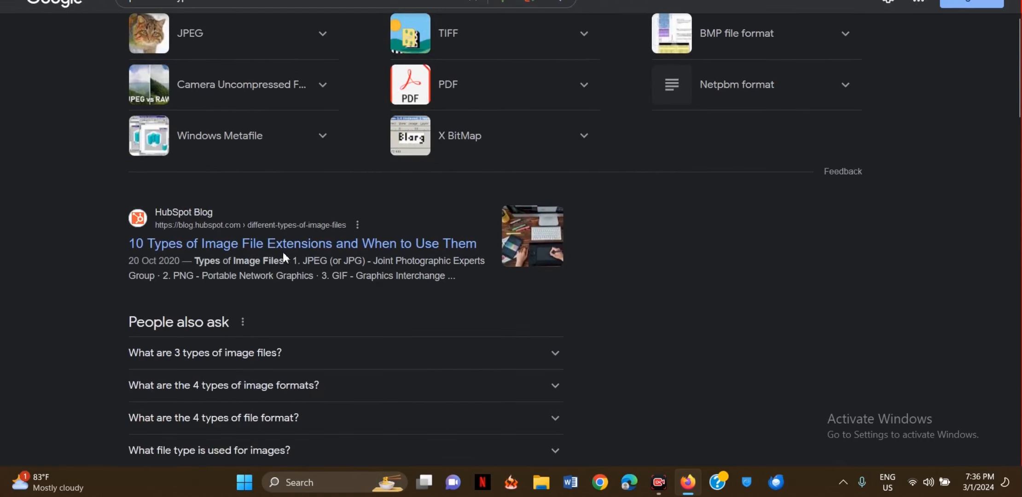
scroll(308, 253, down, 3)
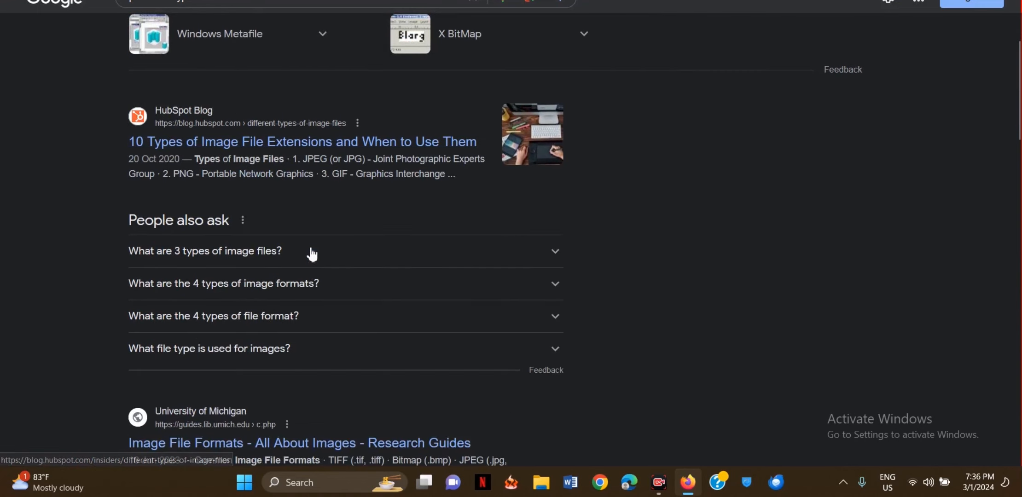
scroll(312, 253, down, 3)
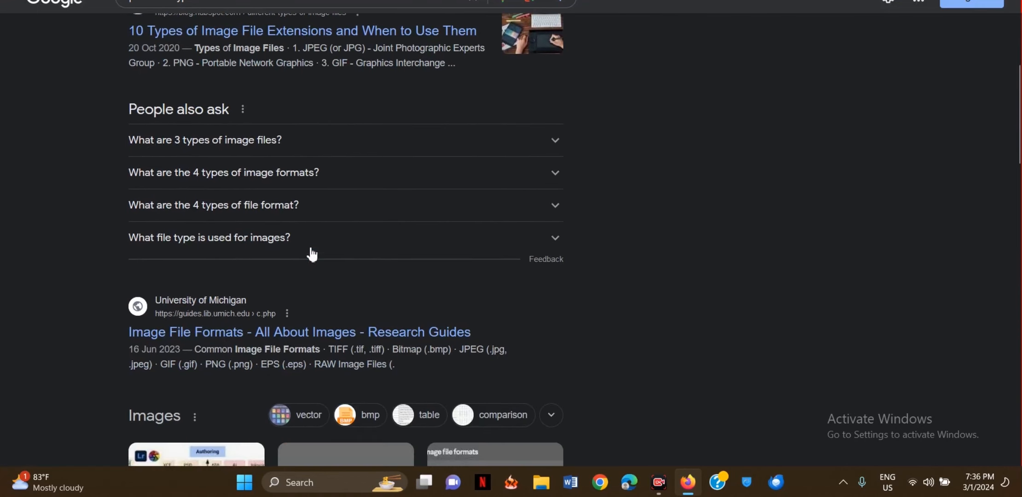
scroll(311, 253, down, 3)
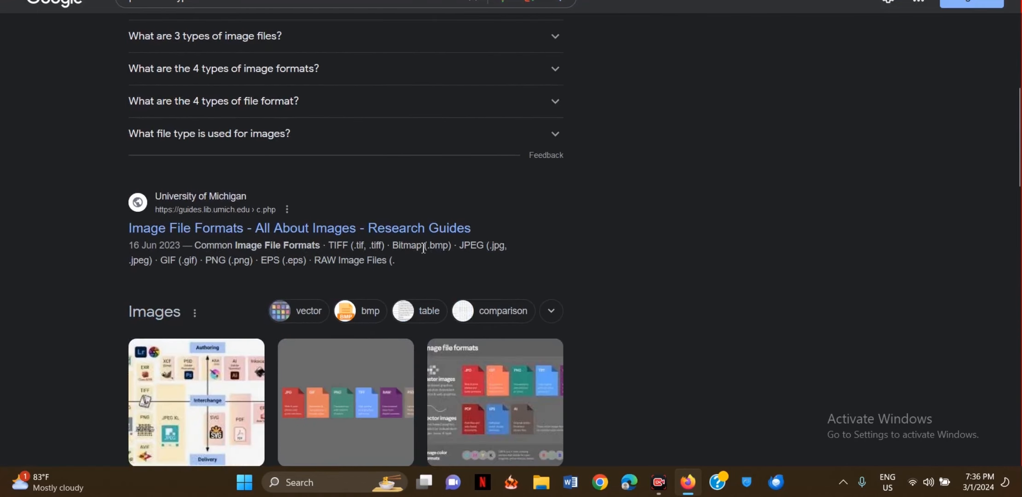
scroll(456, 265, down, 2)
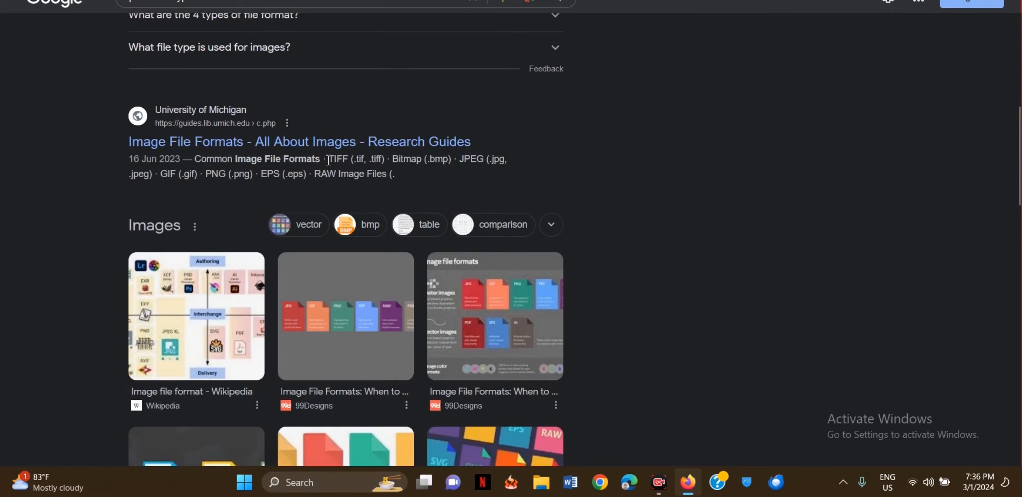
drag(328, 161, 361, 160)
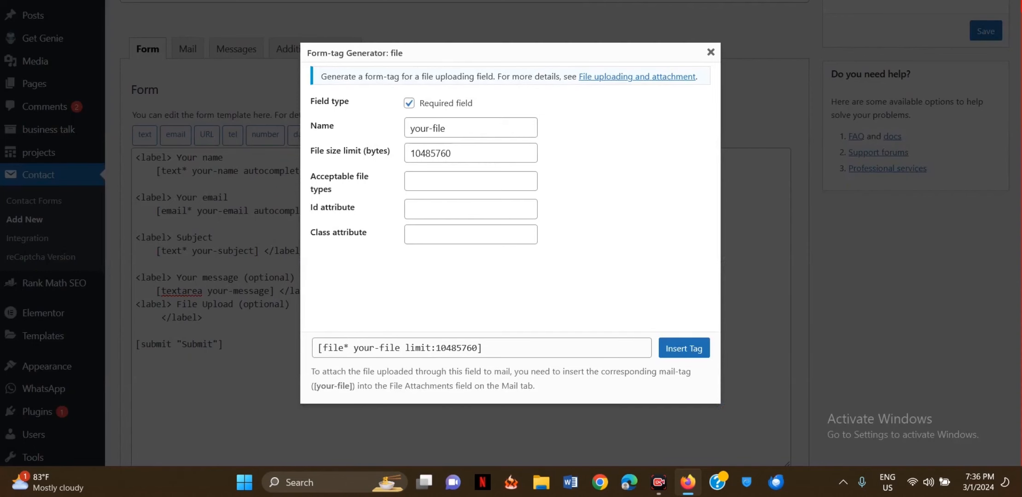
- Set acceptable file types to jpg|jpeg|png|webp|avif, leaving Id and Class empty
click(436, 184)
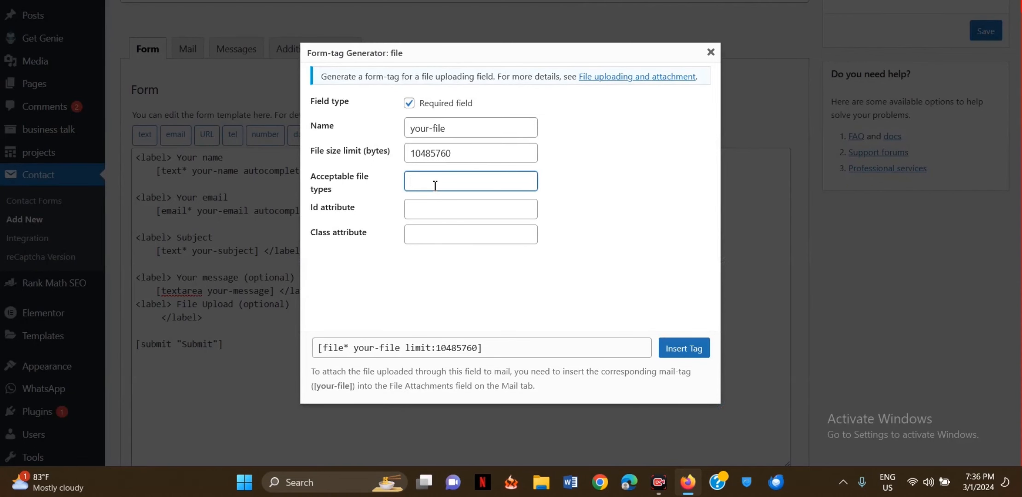
text(jpg)
text(|jpeg|png|webp|avif)
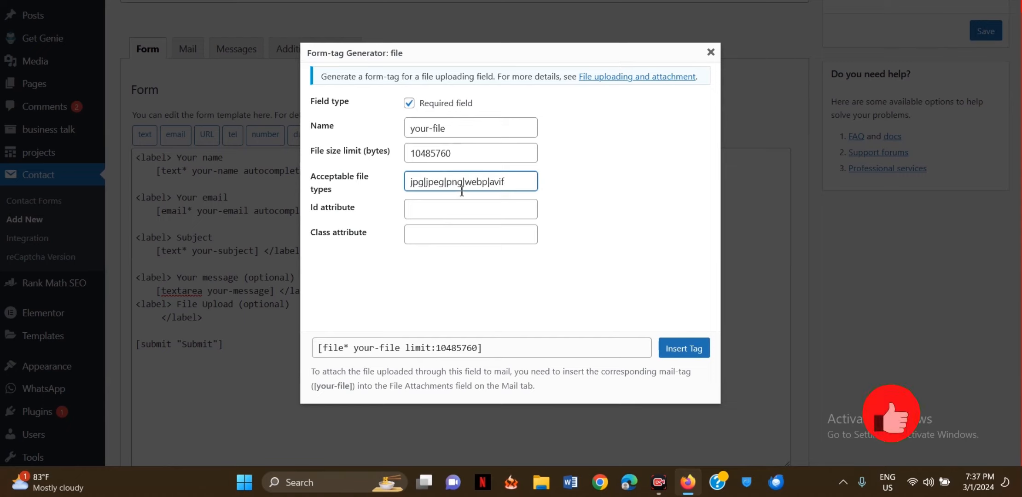
click(459, 210)
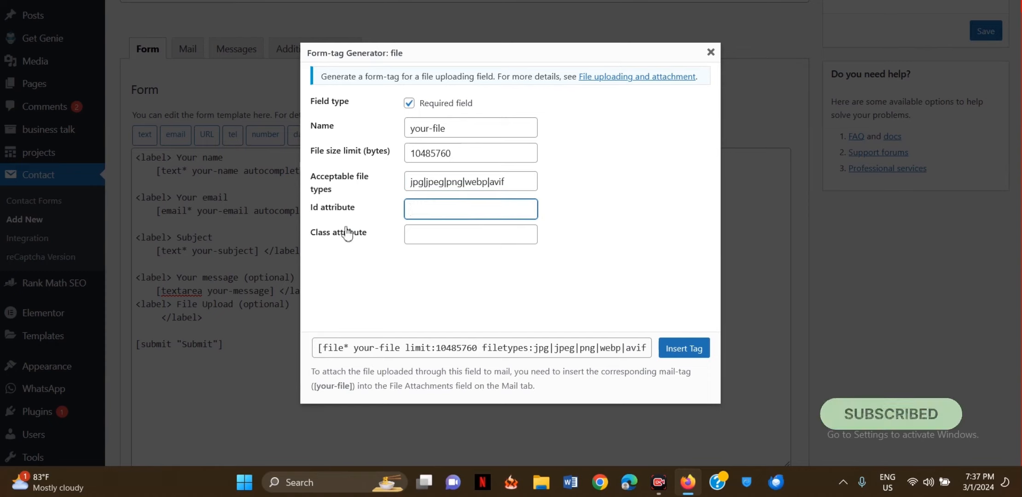
click(419, 256)
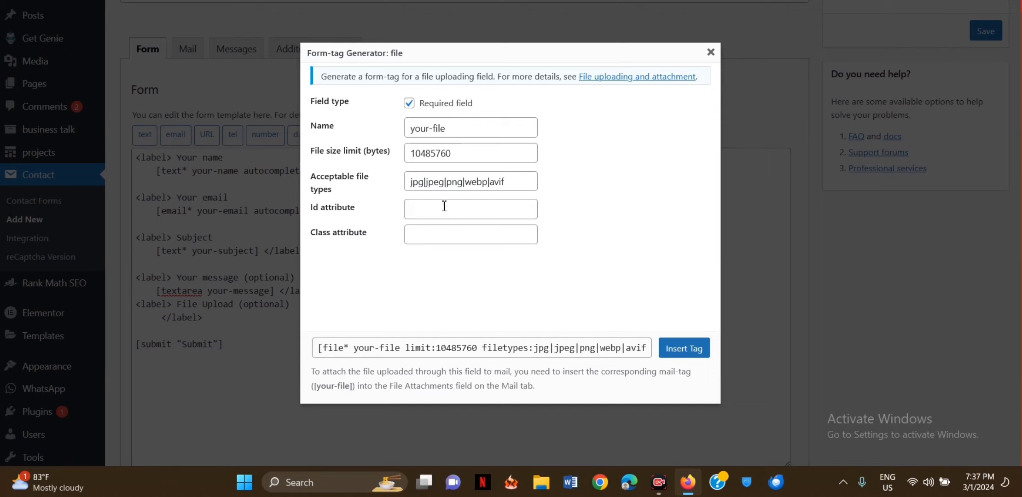
click(441, 242)
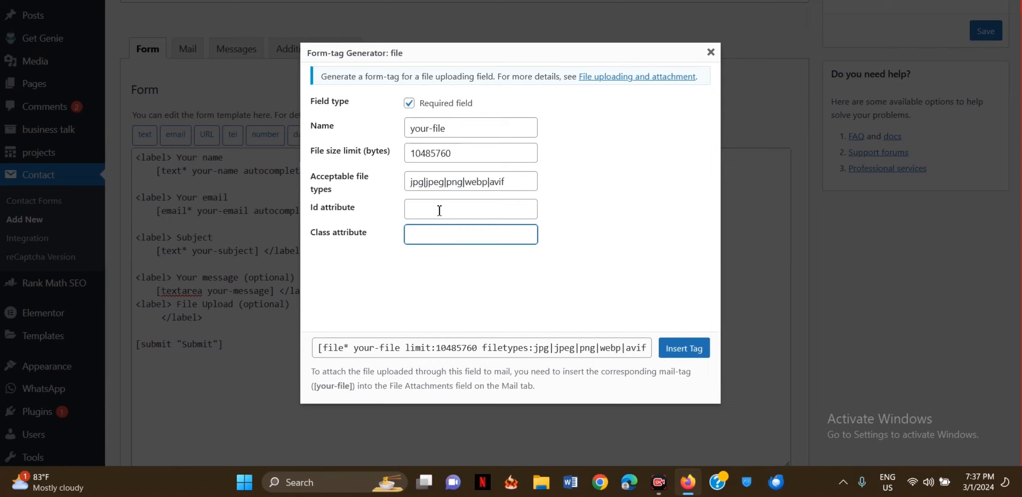
click(439, 210)
click(442, 242)
- Insert the [file* your-file limit:10485760 filetypes:jpg|jpeg|png|webp|avif] tag into the template
click(690, 351)
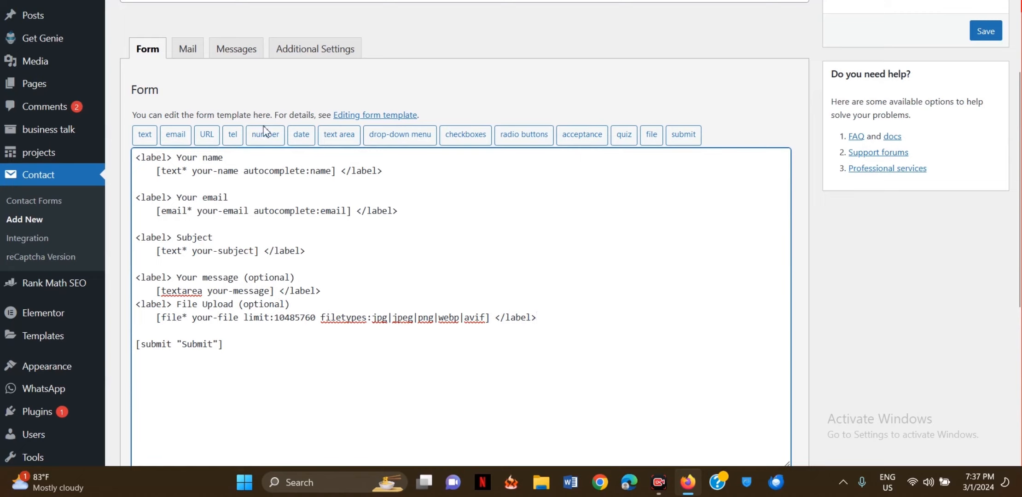
- Check the Mail tab's available mail-tags and [_site_admin_email] recipient, then save the form
click(188, 59)
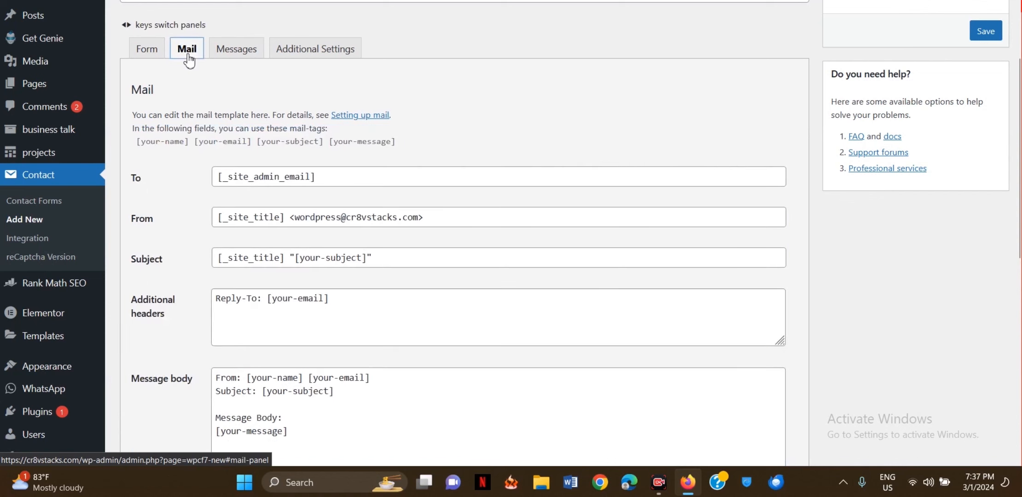
scroll(387, 169, down, 2)
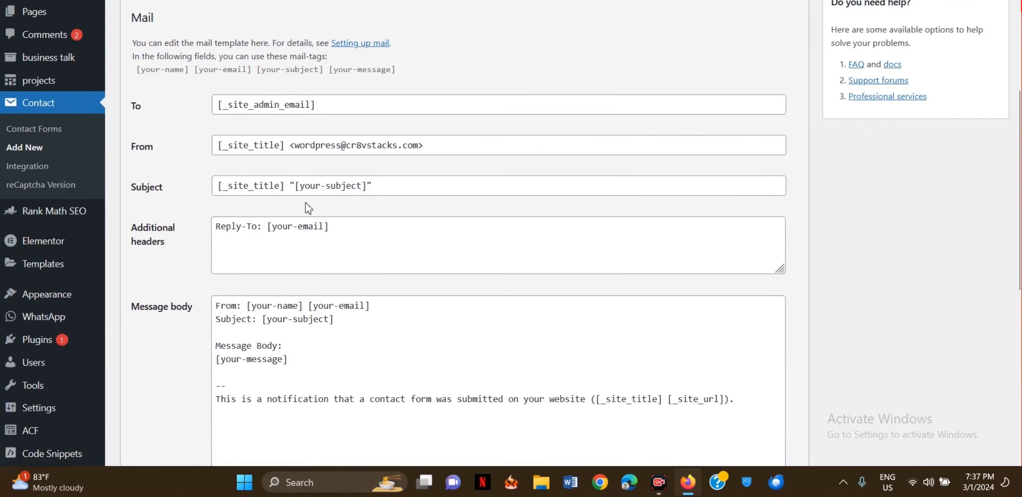
scroll(308, 208, up, 2)
scroll(397, 203, down, 1)
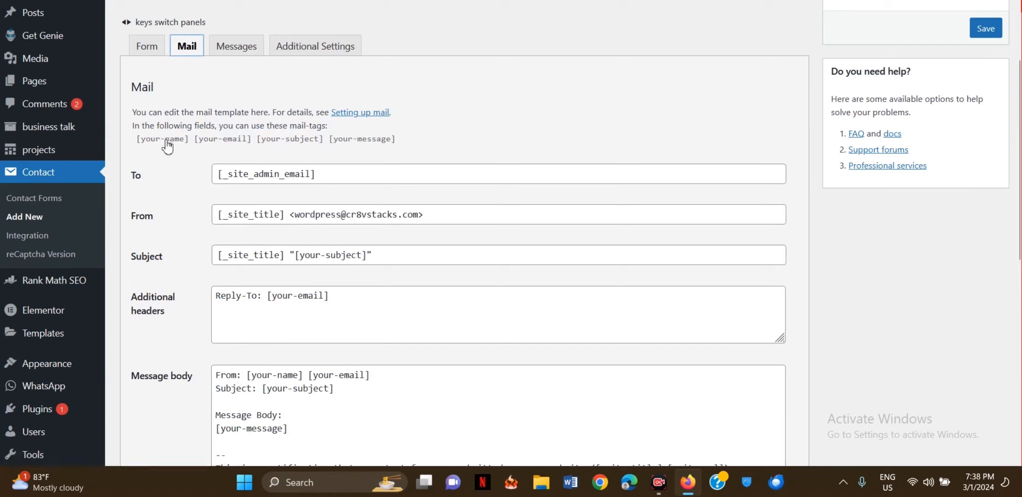
drag(167, 143, 383, 160)
click(433, 153)
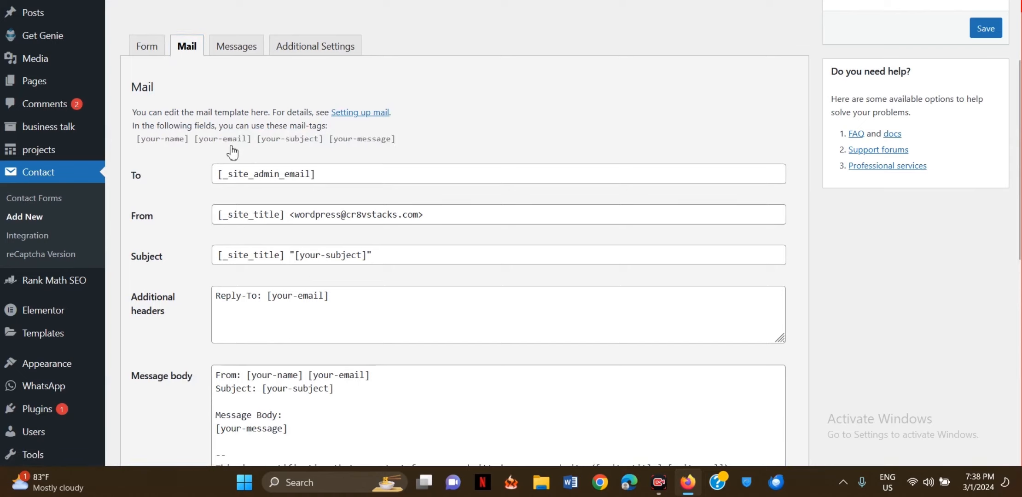
click(144, 50)
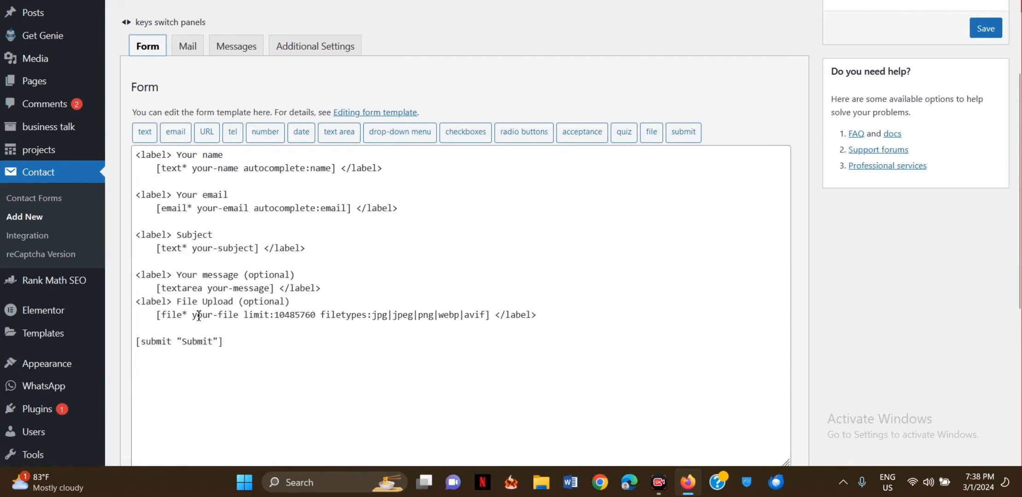
click(189, 48)
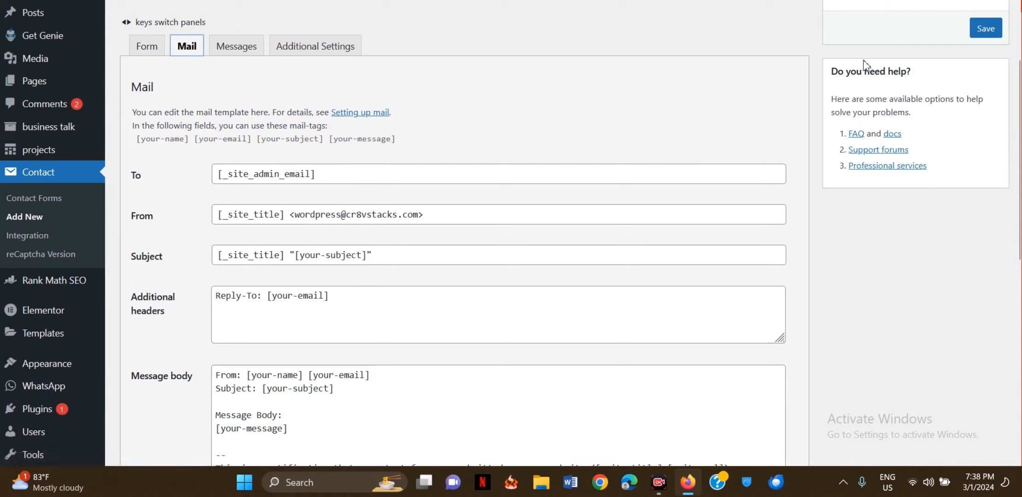
click(983, 29)
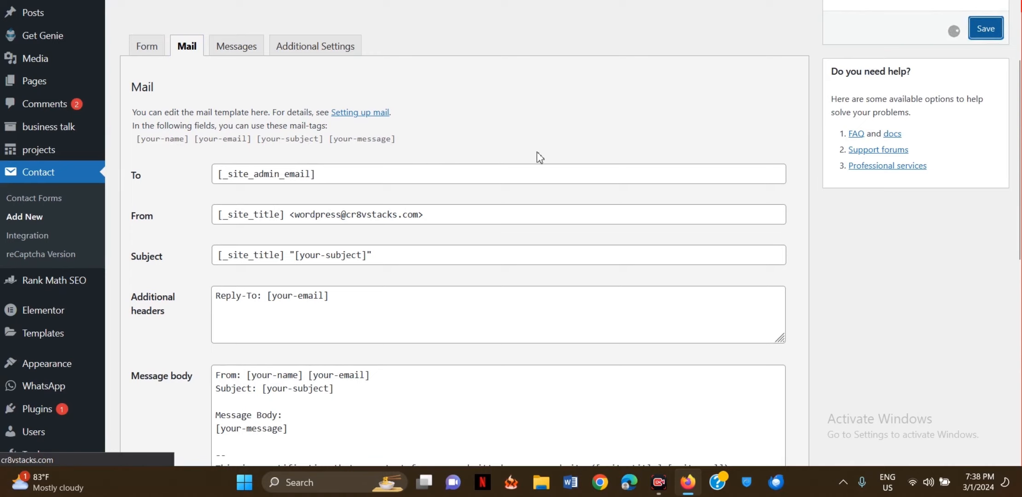
- Confirm [your-file] is listed as a mail-tag; add, then remove, an extra recipient address
scroll(286, 179, up, 2)
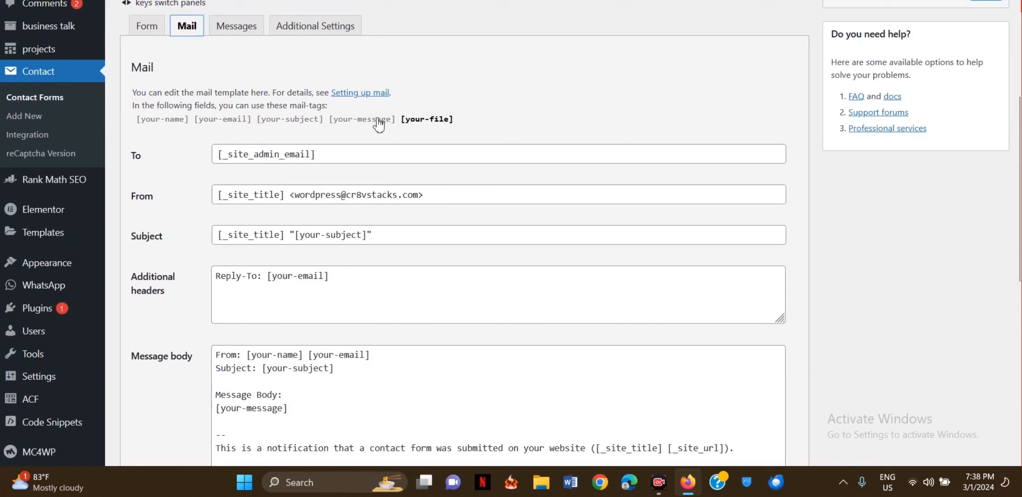
drag(399, 119, 482, 120)
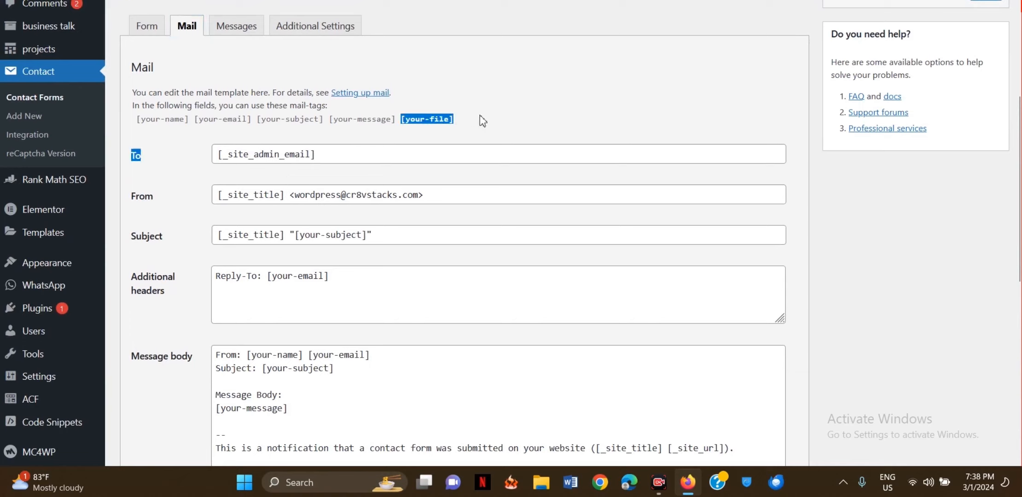
click(341, 155)
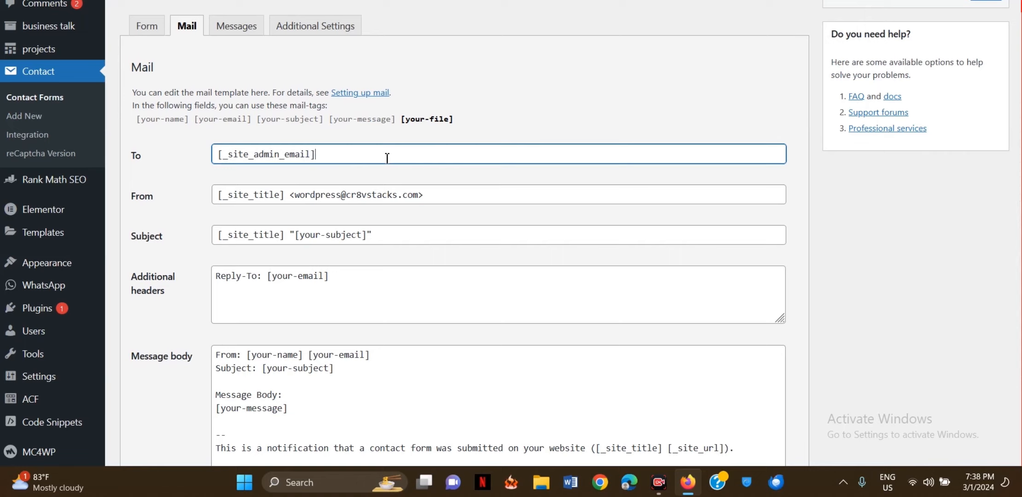
text(, if)
key(BackSpace)
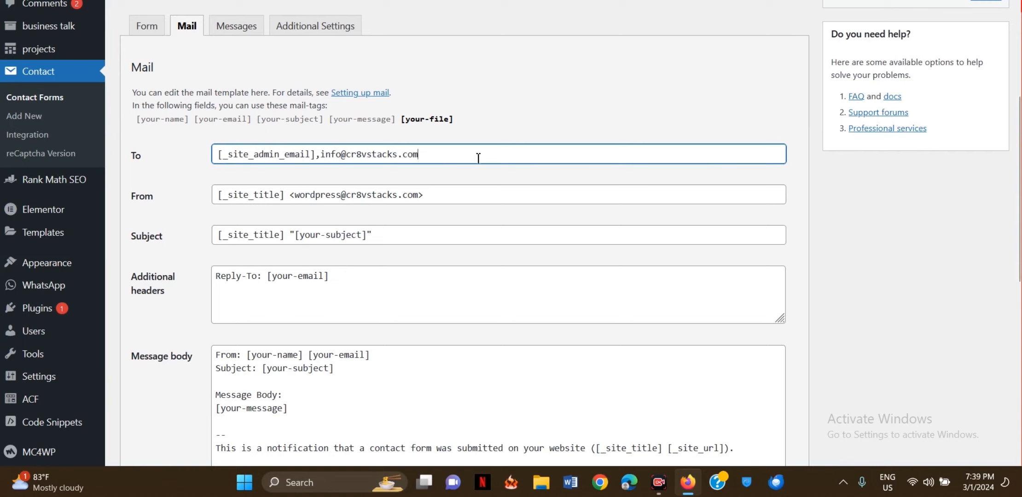
text(,)
drag(316, 155, 457, 159)
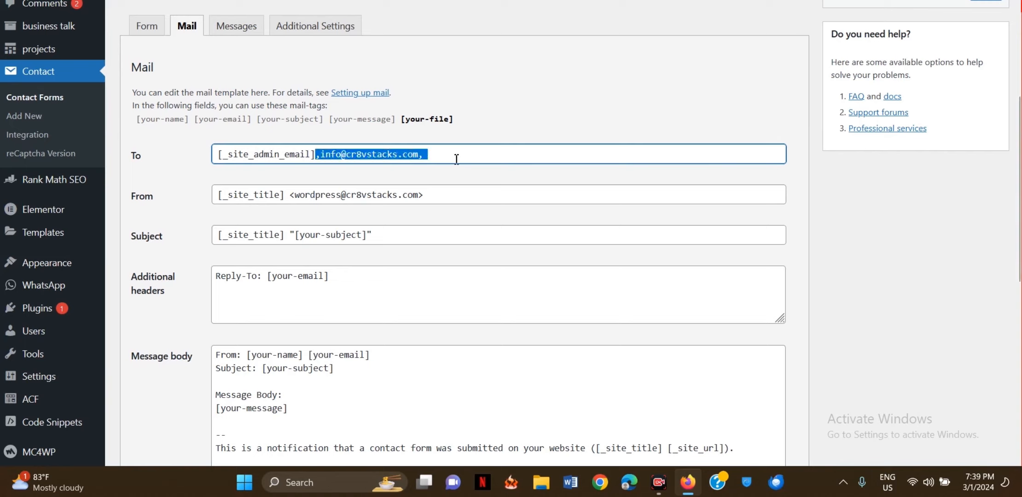
key(BackSpace)
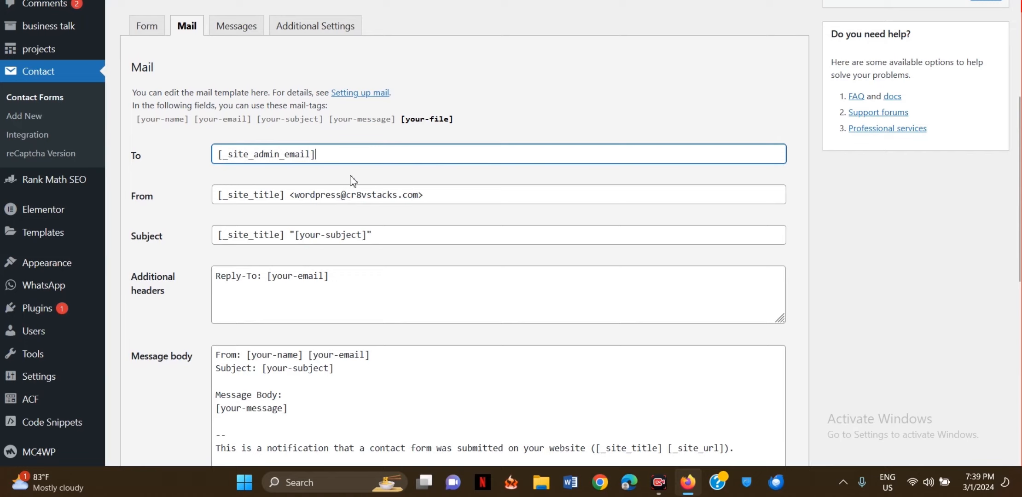
scroll(199, 185, down, 1)
scroll(199, 185, down, 2)
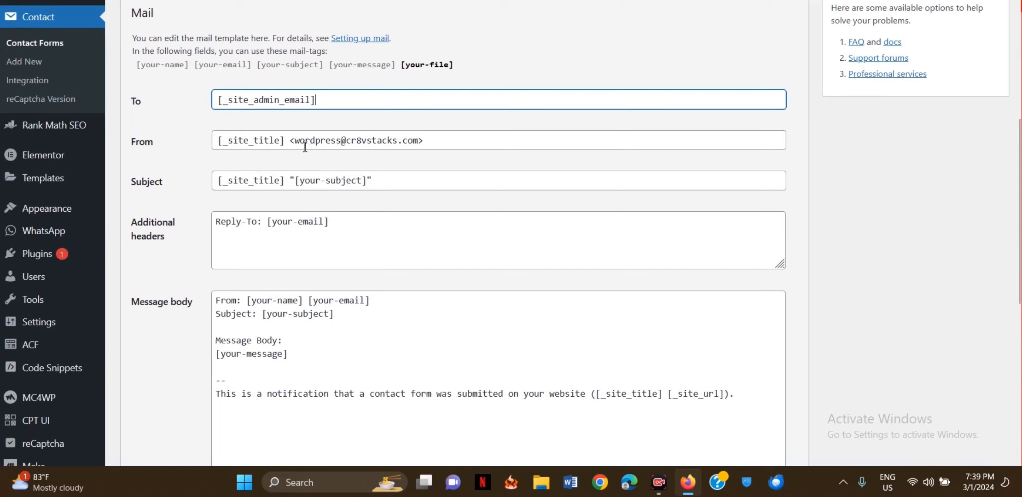
drag(321, 143, 447, 149)
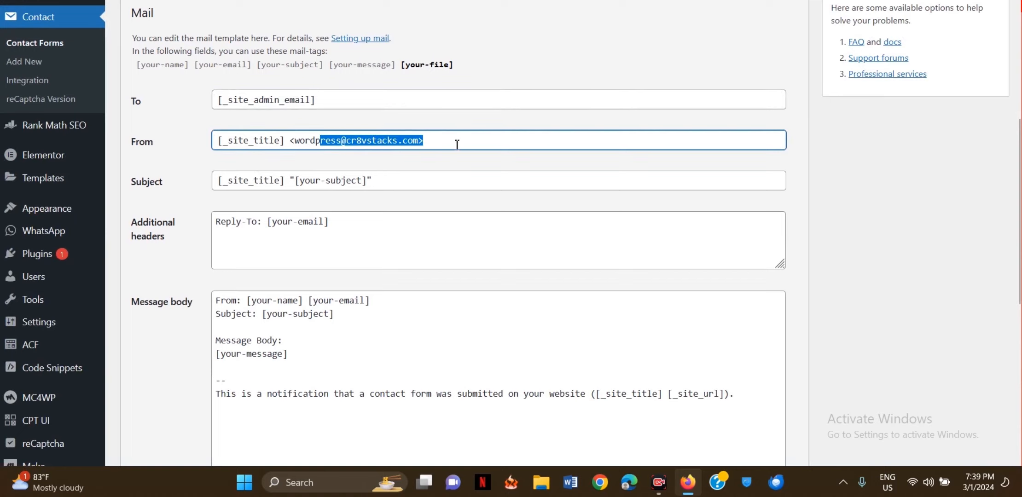
click(452, 142)
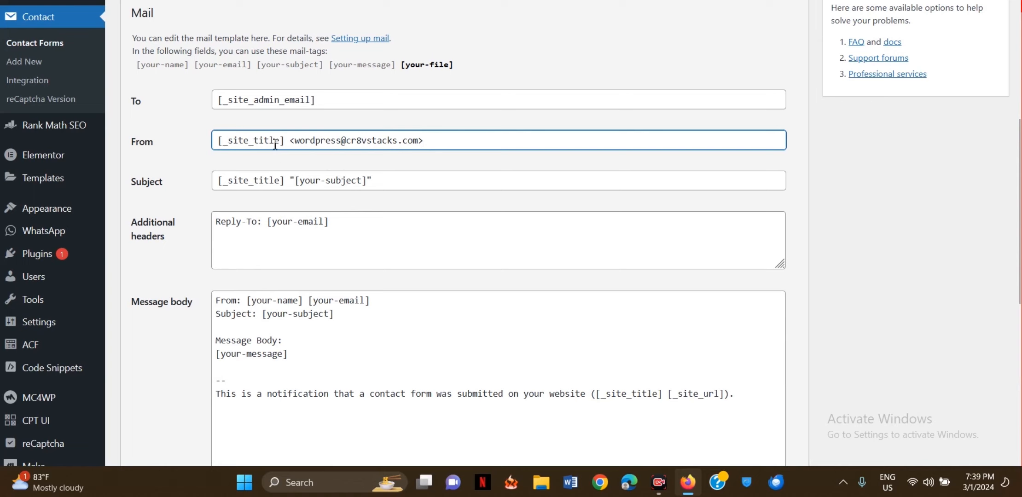
scroll(201, 154, down, 1)
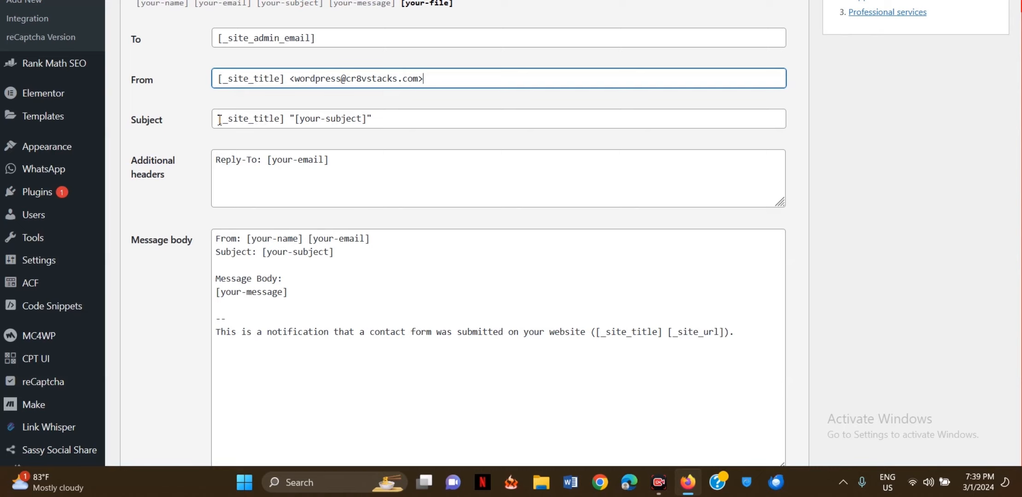
drag(219, 121, 286, 124)
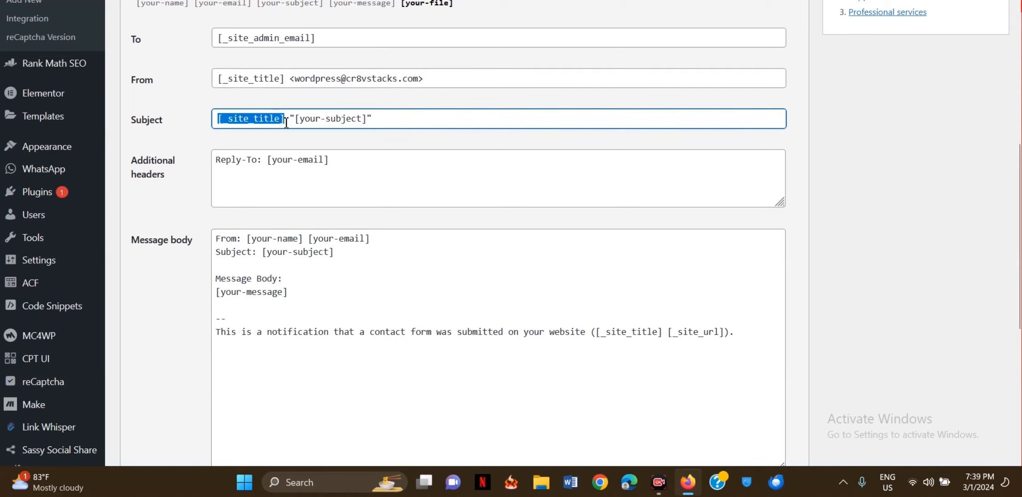
click(289, 121)
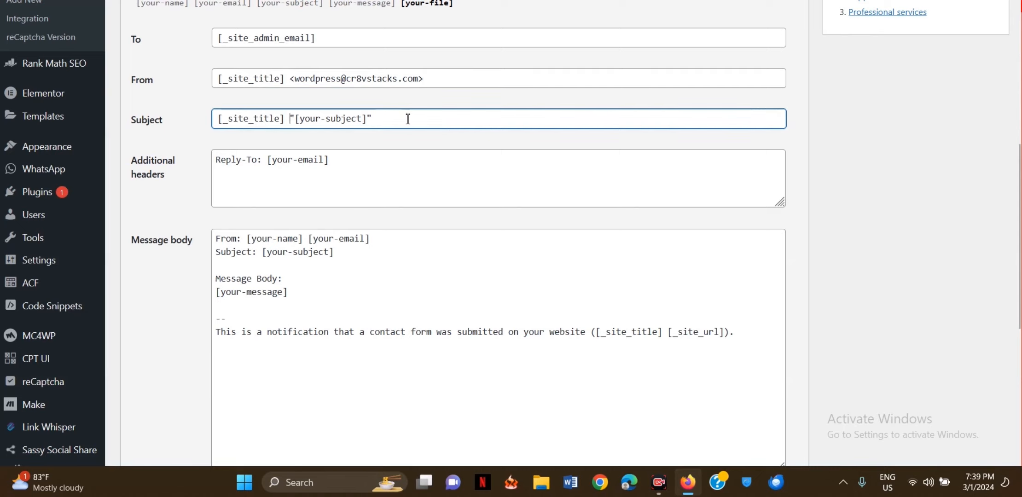
scroll(303, 125, up, 1)
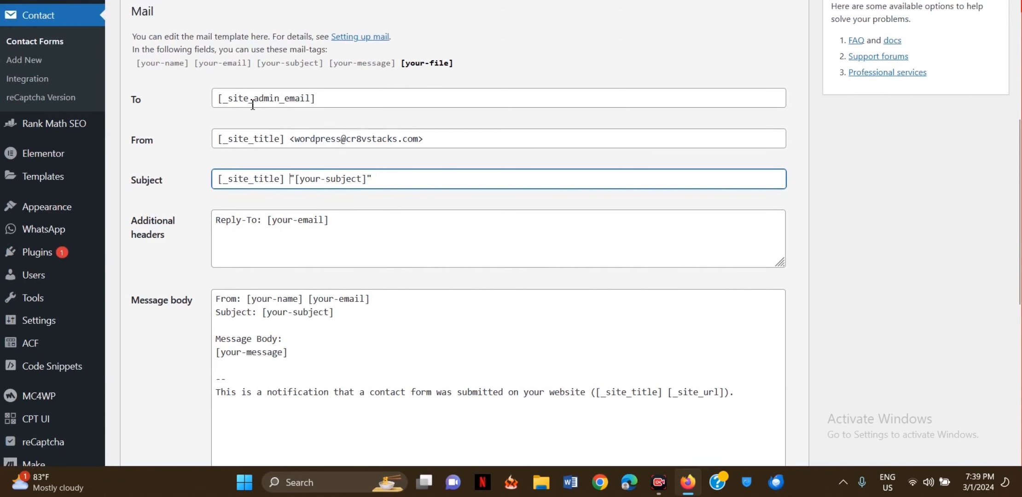
scroll(189, 191, down, 1)
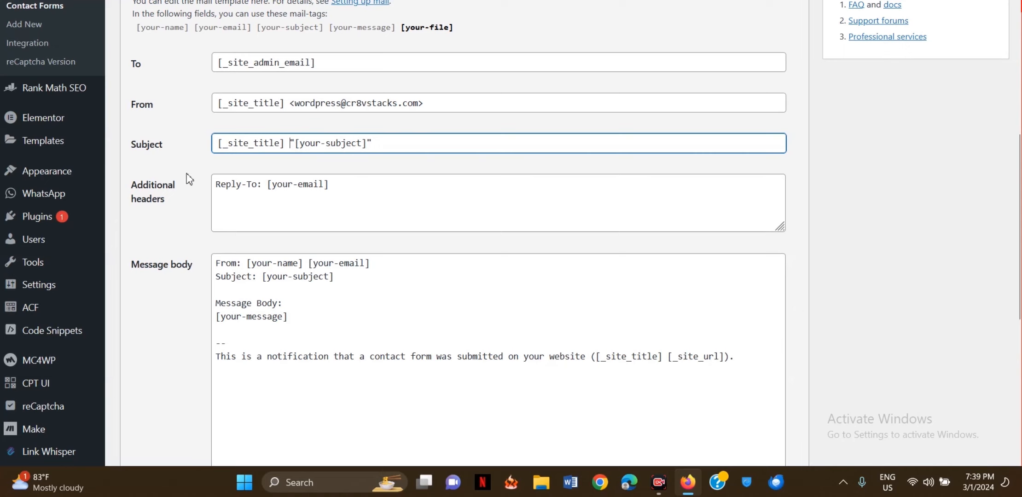
scroll(189, 179, down, 1)
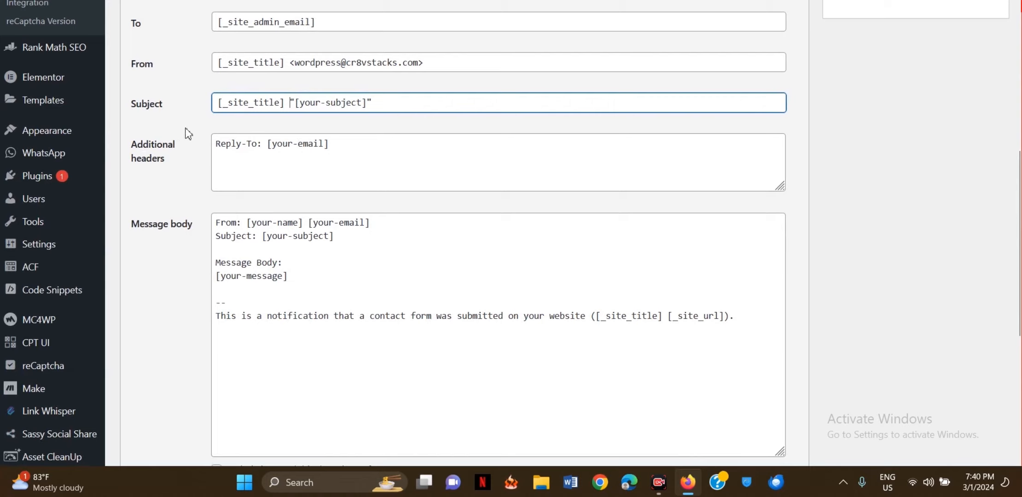
- Review the message body's notification sentence and the form title 'File Upload Form'
click(192, 145)
scroll(192, 145, down, 1)
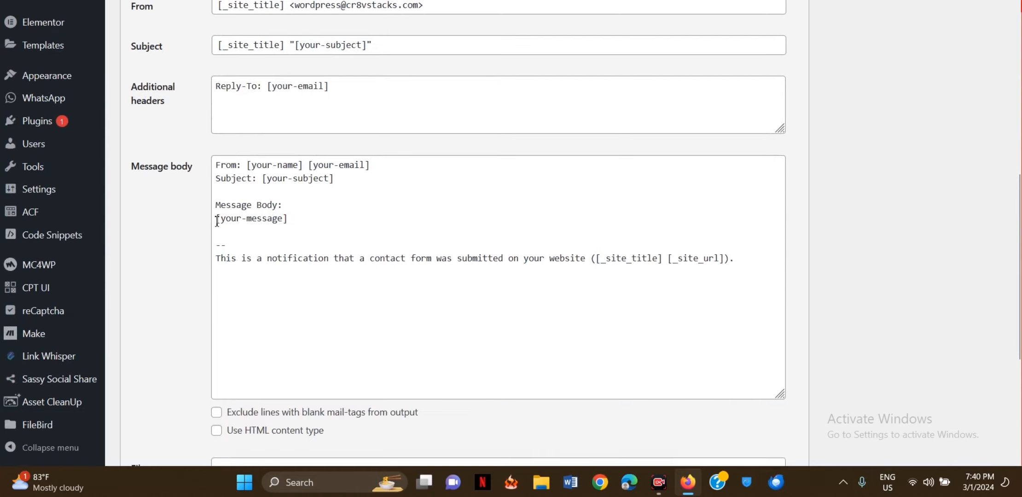
scroll(214, 222, down, 1)
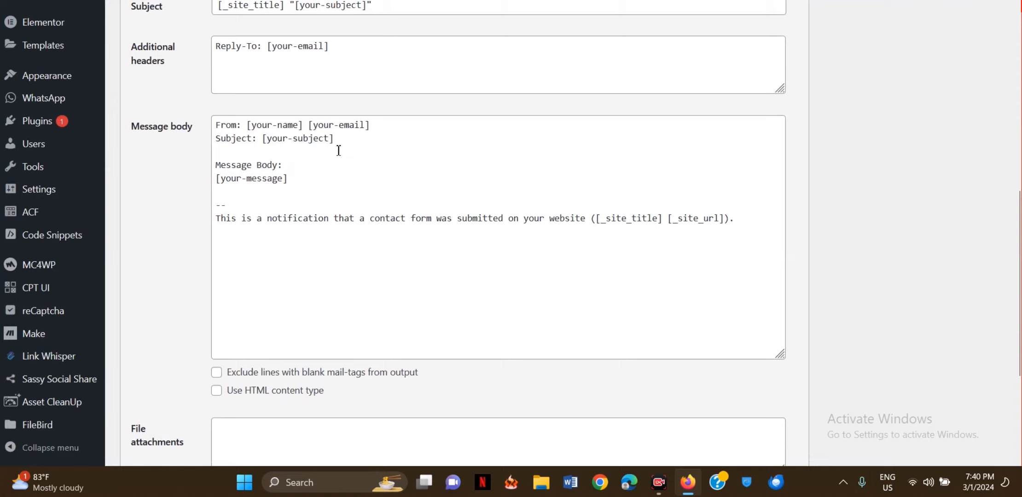
scroll(328, 197, down, 1)
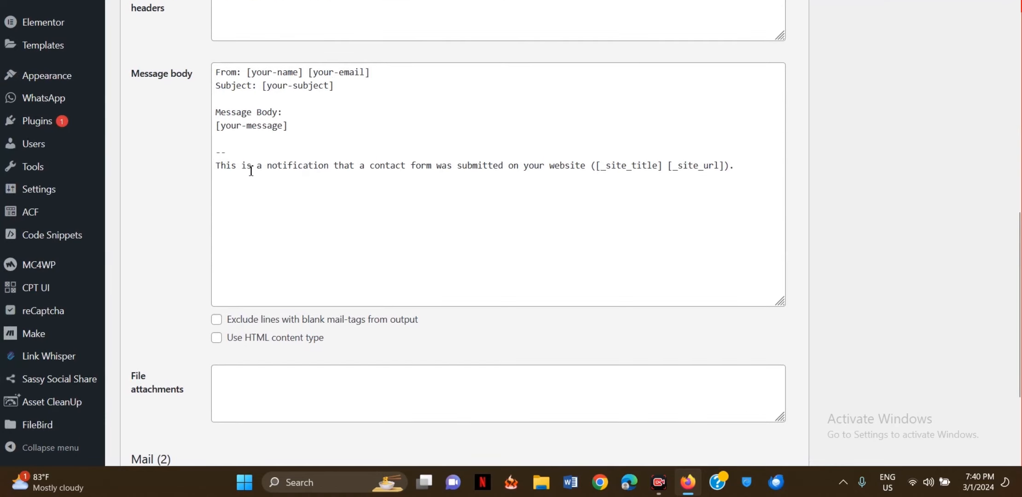
drag(220, 167, 588, 167)
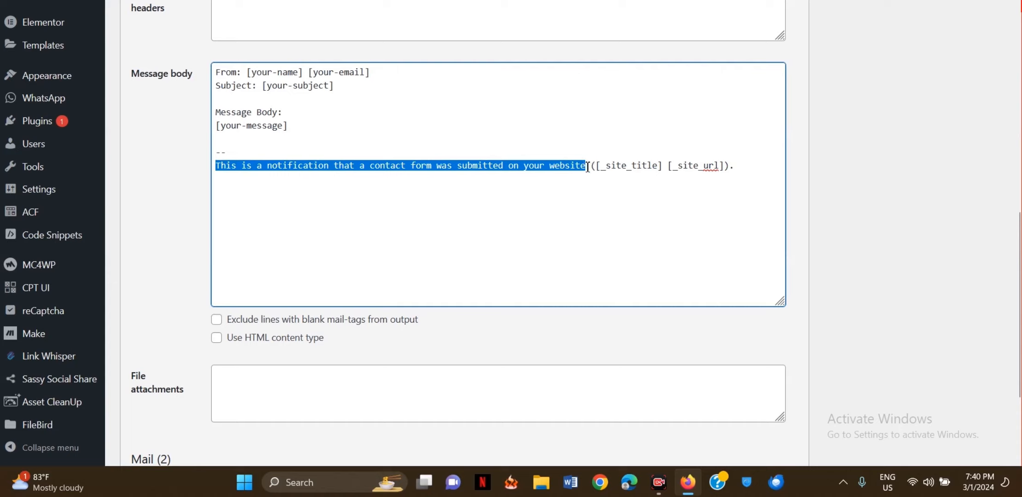
click(368, 180)
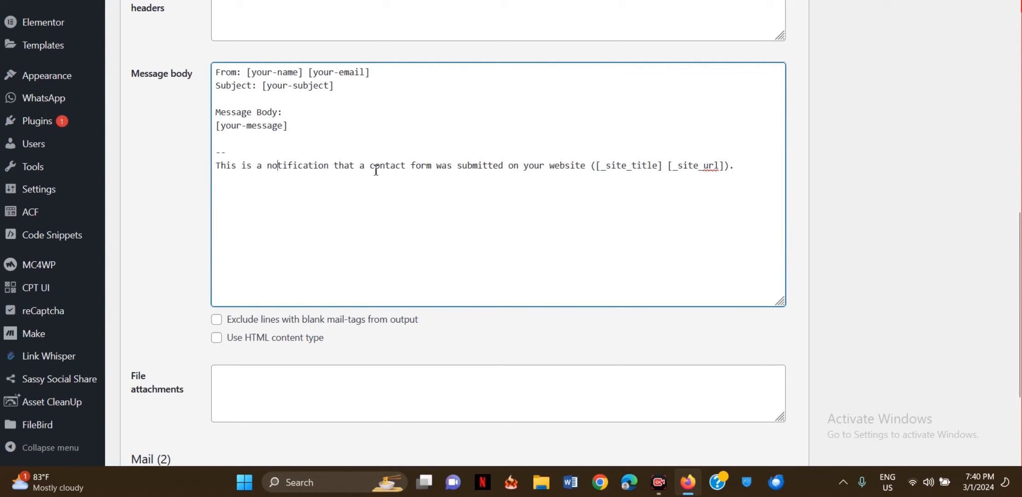
scroll(196, 91, up, 10)
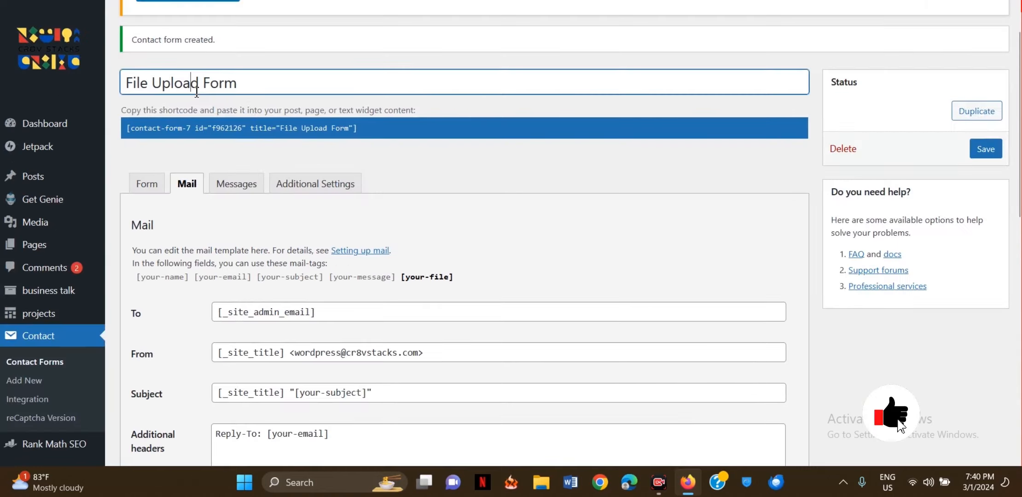
triple_click(197, 92)
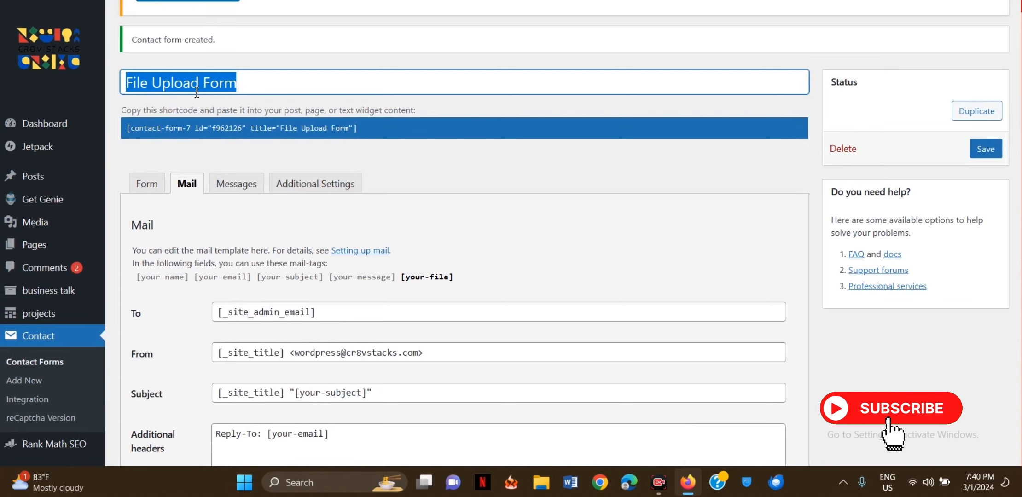
scroll(274, 203, down, 9)
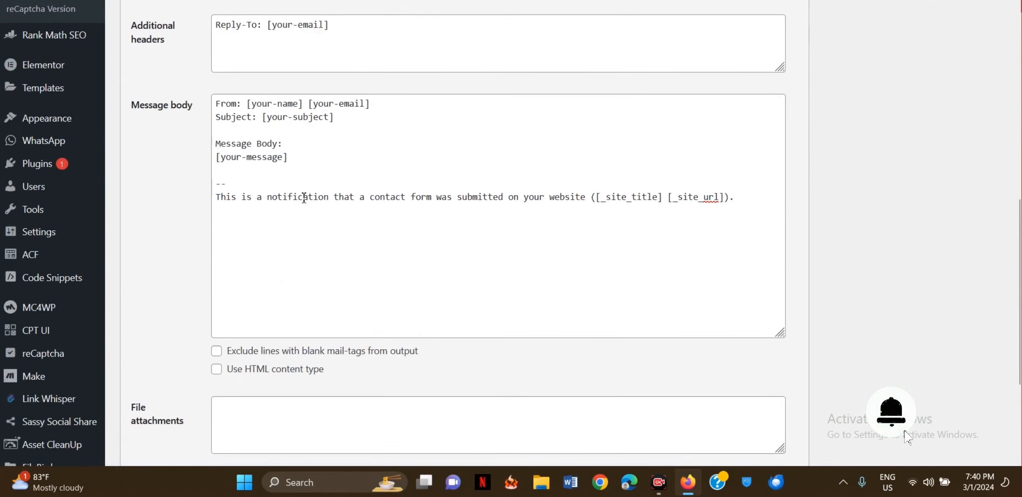
- Replace 'contact form' in the mail footer line with 'File Upload Form'
click(267, 197)
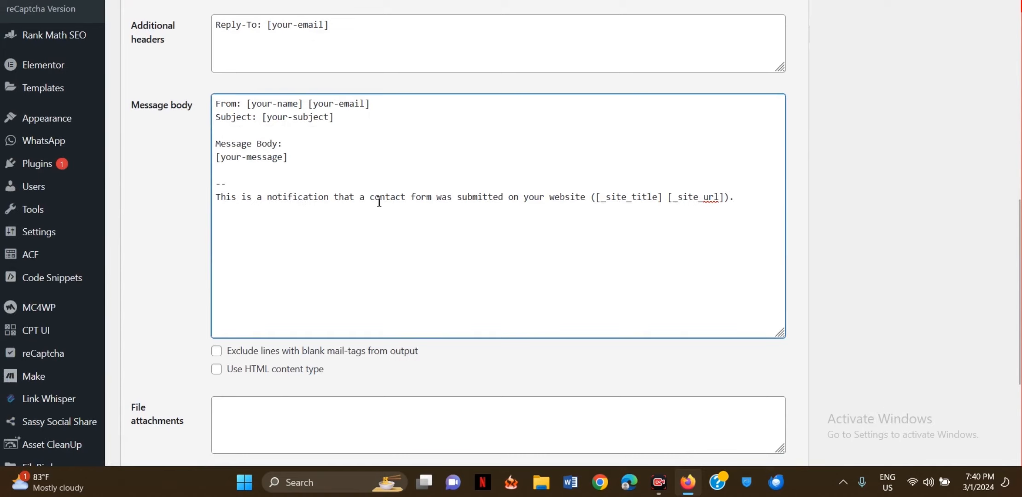
drag(370, 198, 435, 201)
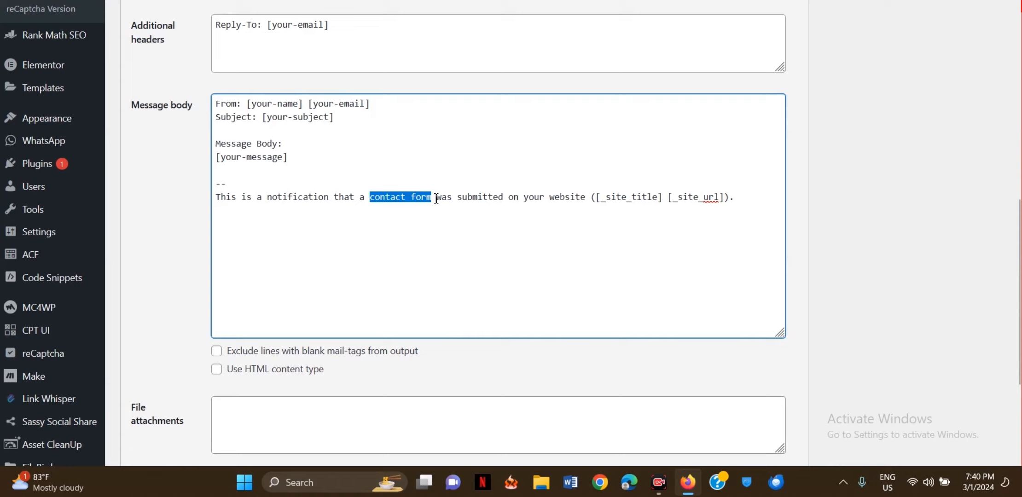
text(File Upload Form)
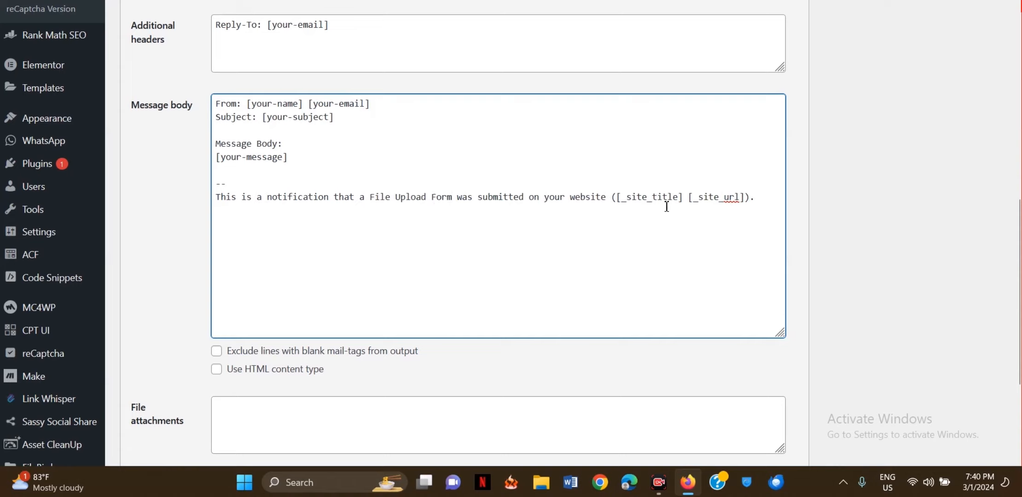
scroll(324, 134, down, 2)
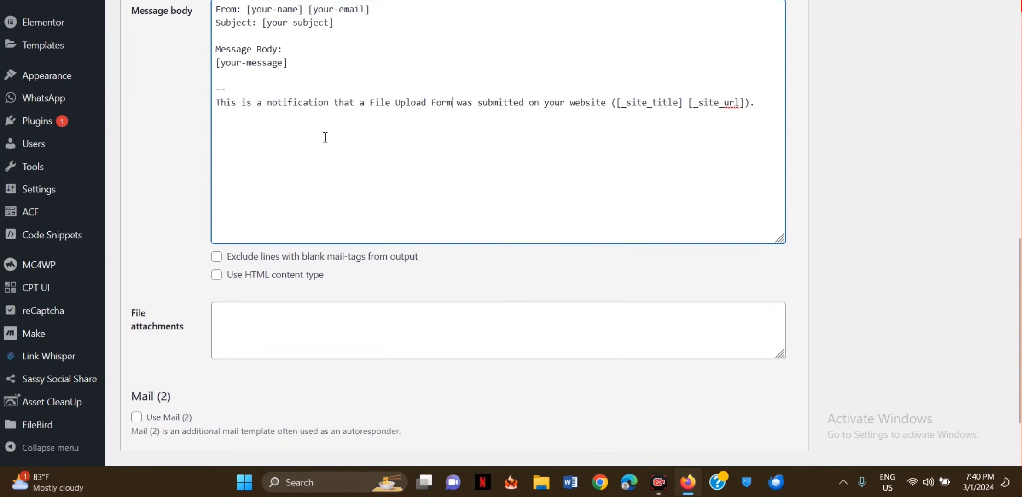
scroll(404, 103, up, 1)
click(191, 136)
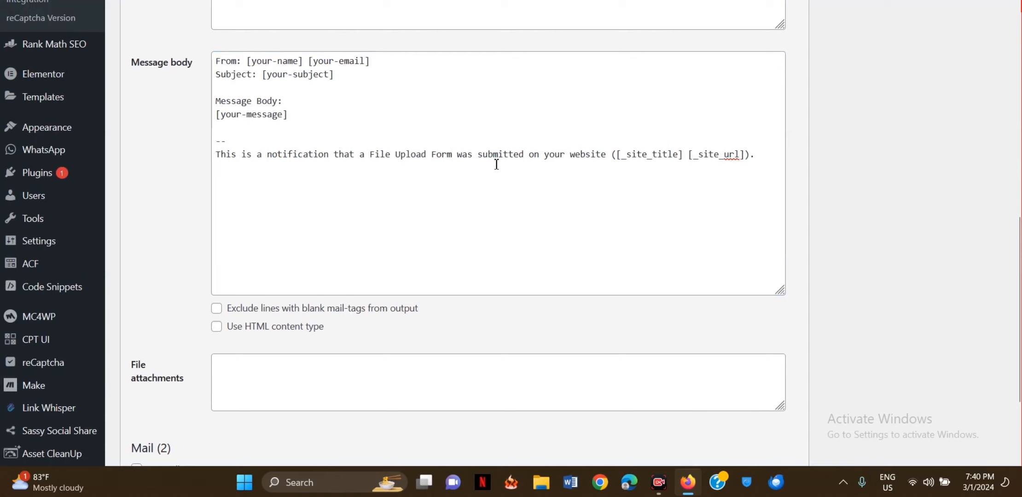
scroll(496, 165, up, 1)
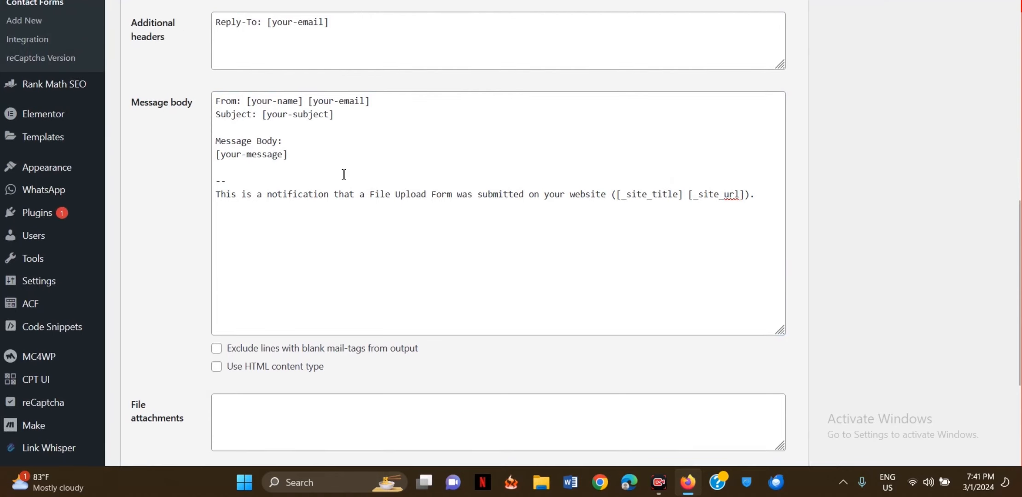
scroll(344, 174, down, 2)
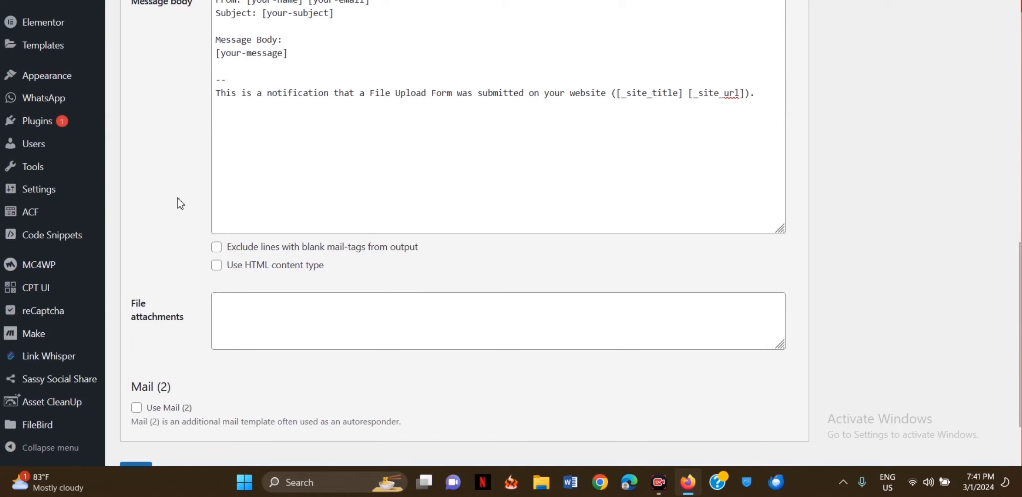
scroll(179, 203, down, 2)
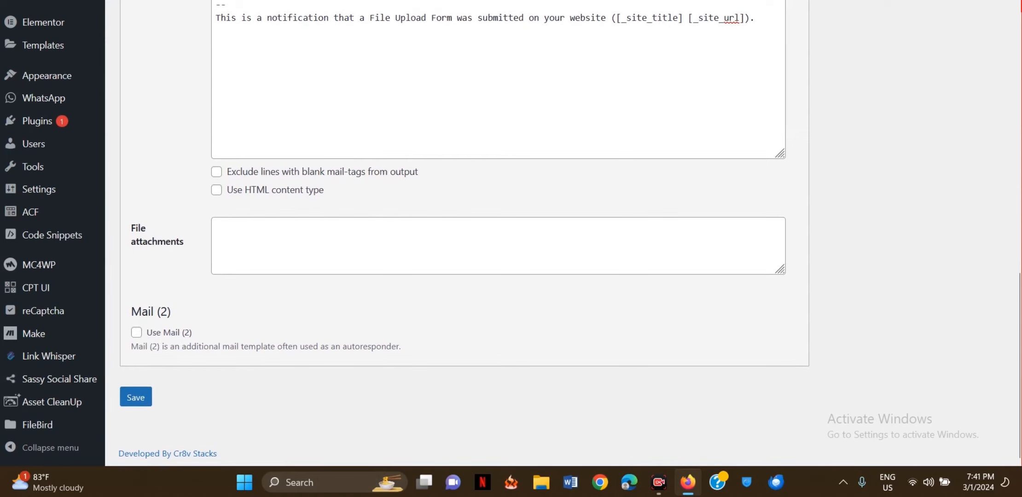
- Enable Mail (2) and look over its To, From, Subject and Message body fields
click(155, 343)
scroll(199, 279, down, 3)
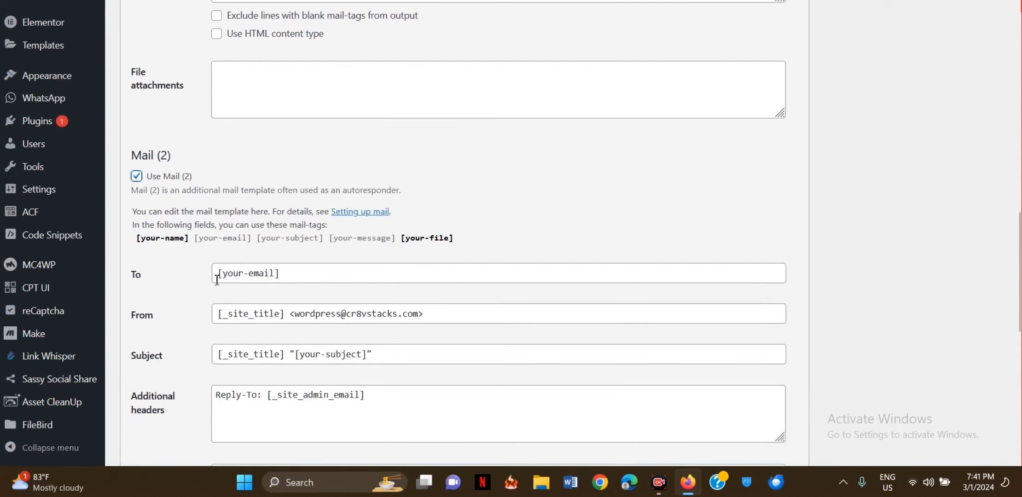
scroll(185, 278, down, 1)
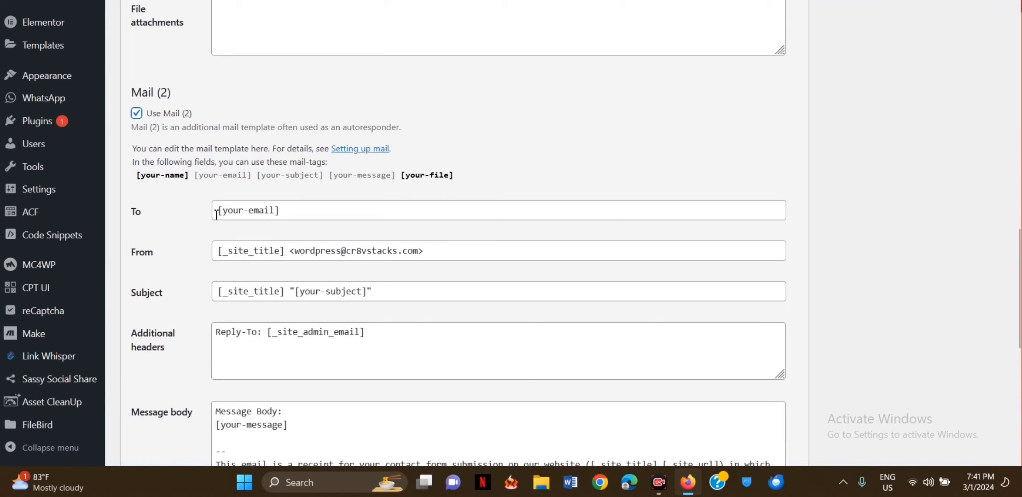
drag(217, 214, 288, 213)
scroll(195, 229, down, 1)
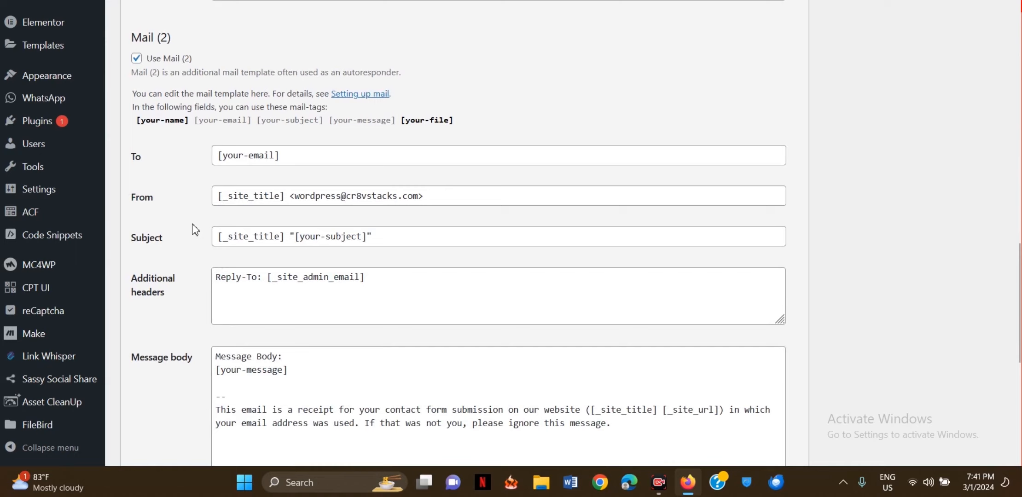
scroll(322, 229, down, 2)
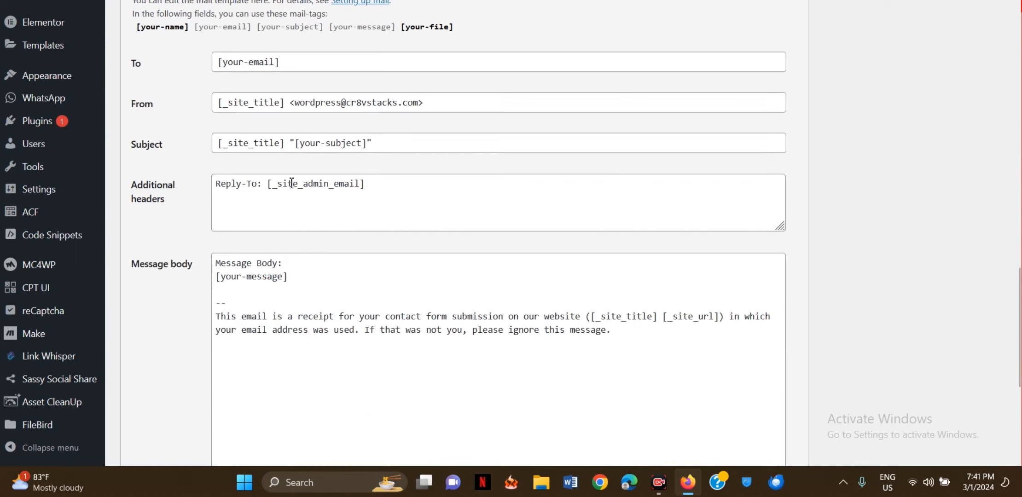
scroll(292, 184, down, 3)
scroll(291, 183, down, 2)
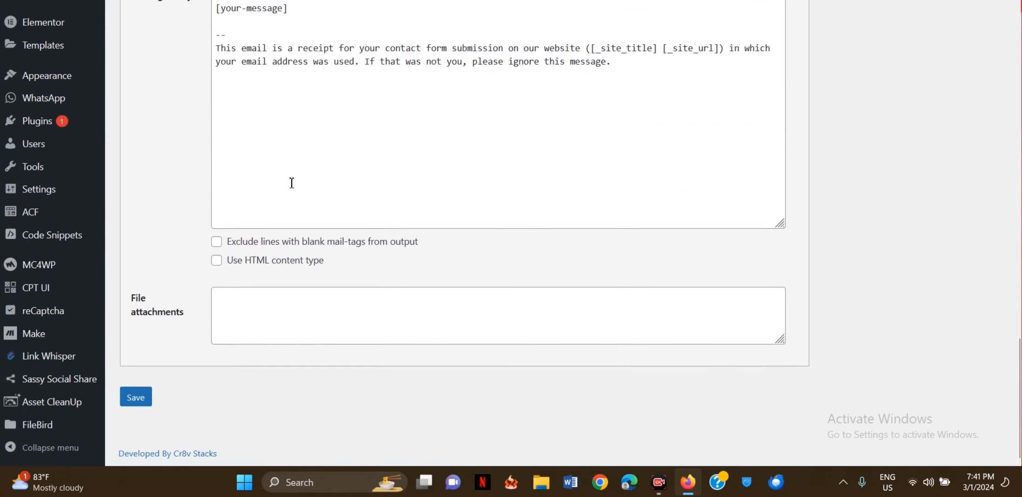
- Copy the [your-file] mail-tag into the File attachments box
scroll(292, 183, up, 20)
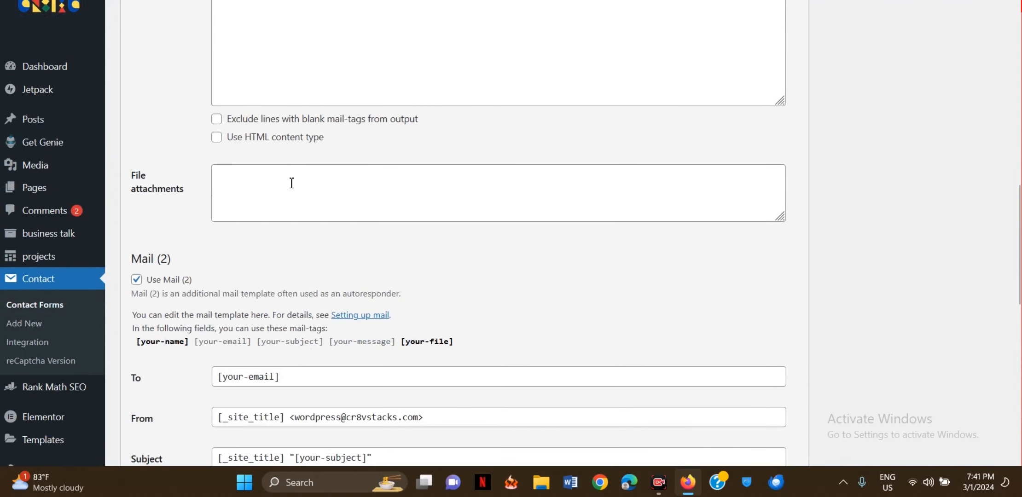
scroll(290, 183, up, 5)
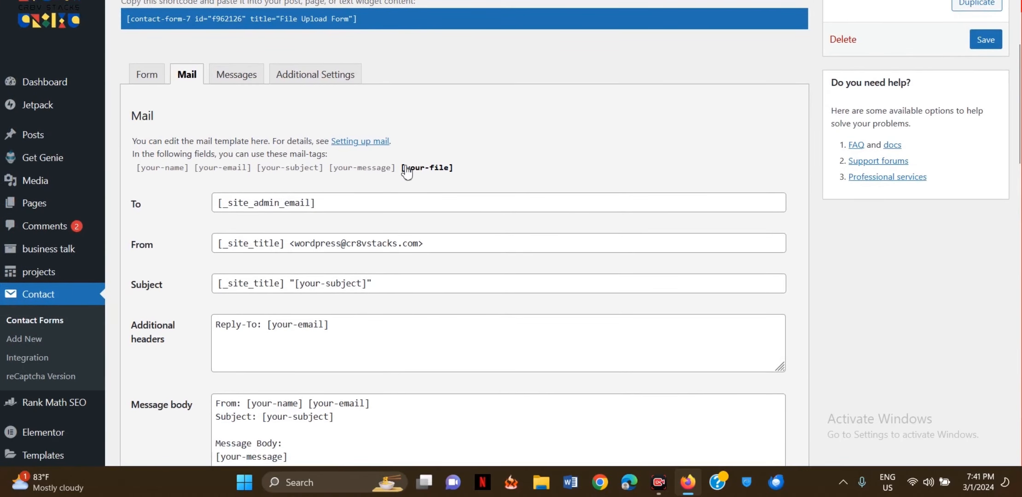
drag(401, 168, 456, 174)
key(ctrl+c)
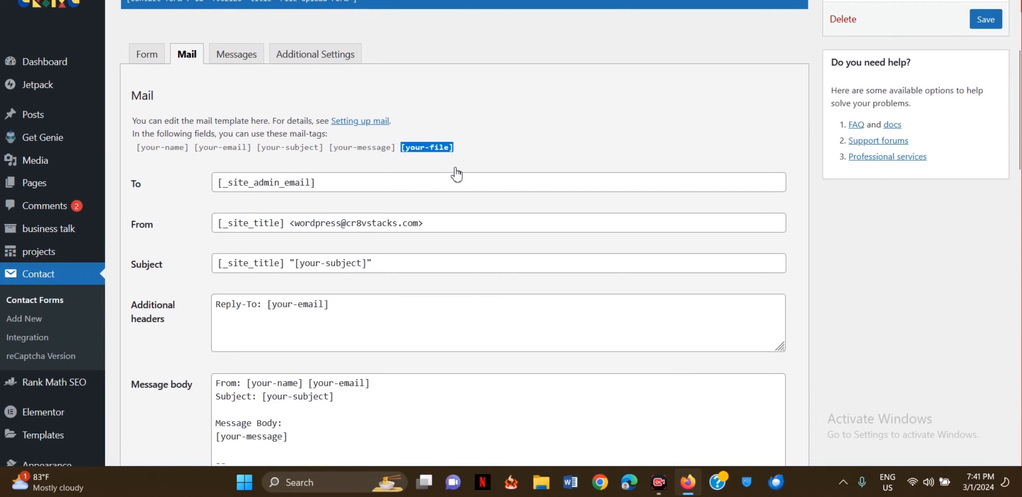
scroll(454, 171, down, 11)
click(278, 205)
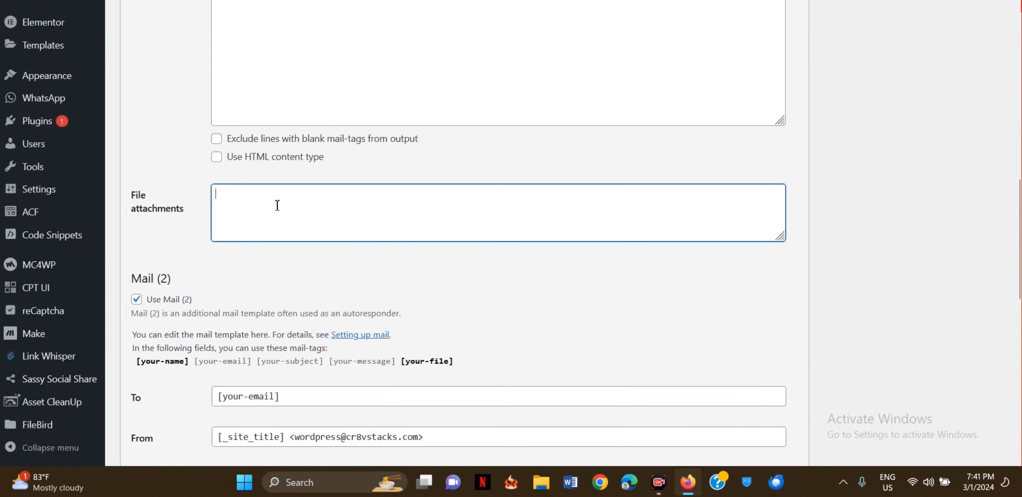
key(ctrl+v)
scroll(277, 206, down, 8)
scroll(277, 205, down, 4)
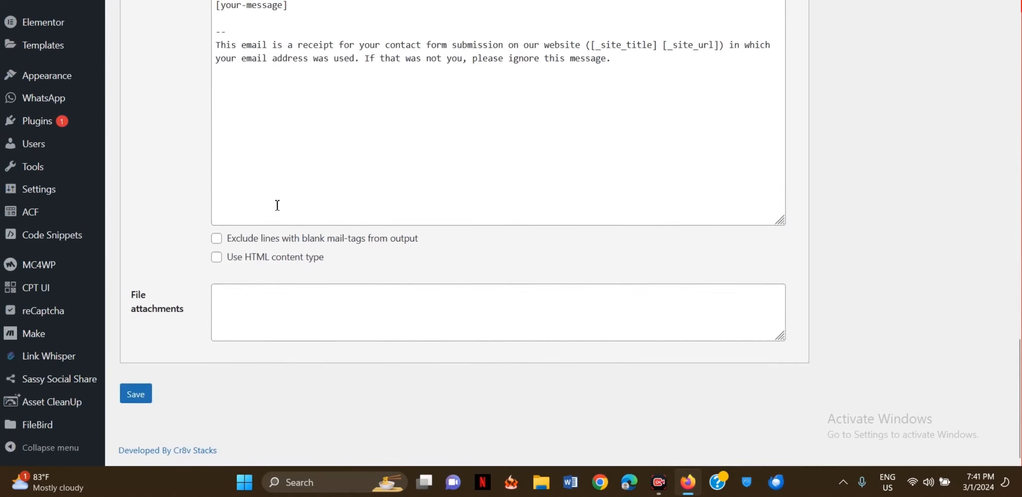
click(268, 314)
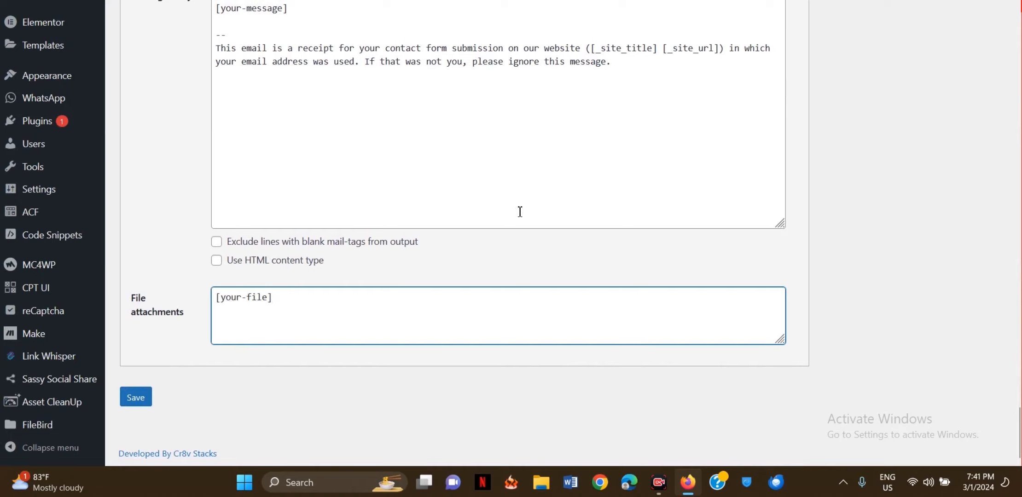
- Save the form with the [your-file] attachment setting
scroll(830, 192, up, 5)
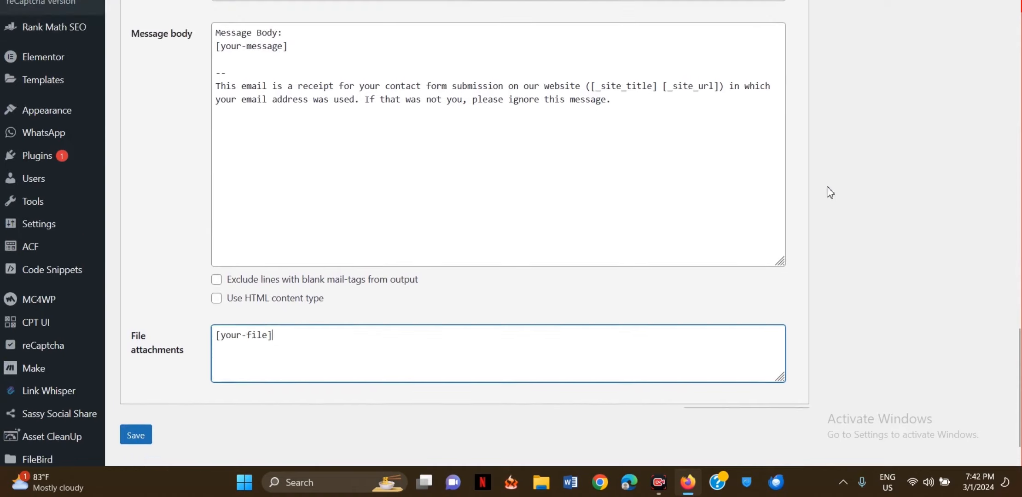
scroll(295, 370, down, 5)
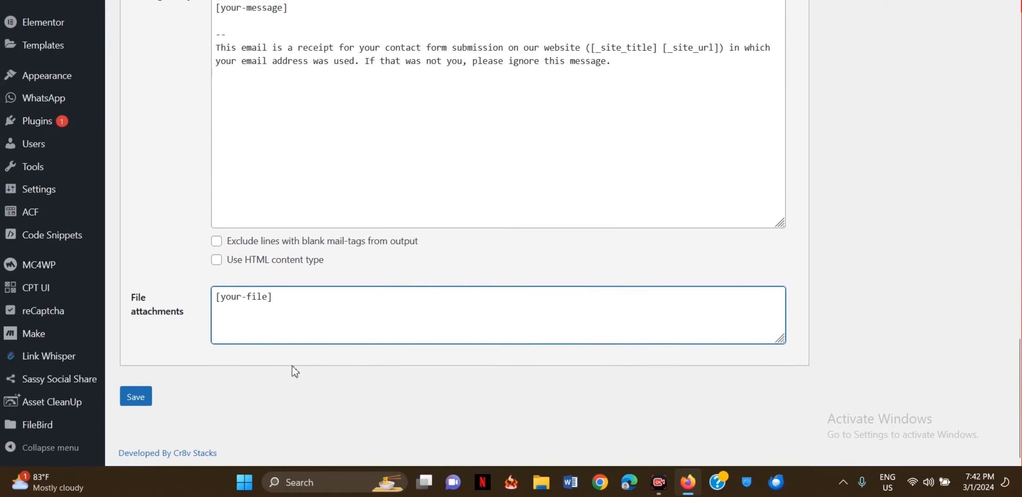
click(135, 398)
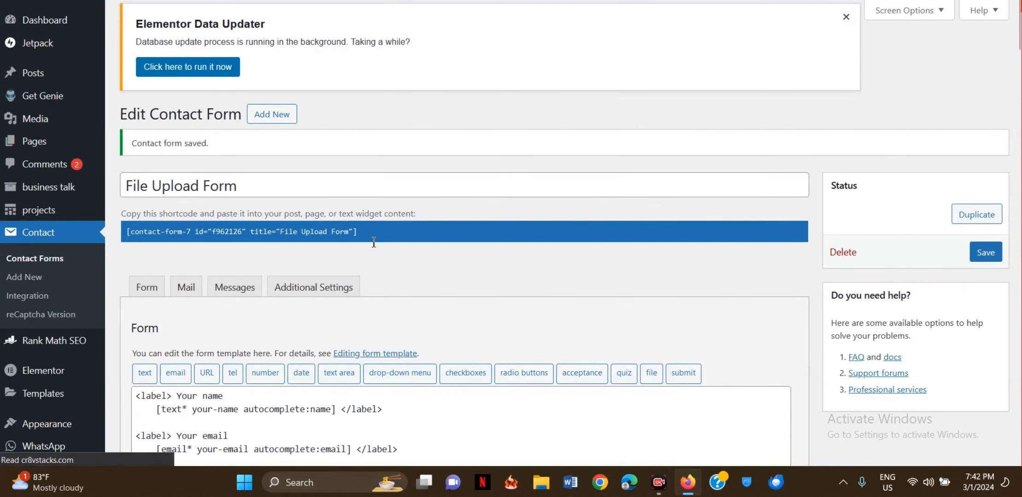
- Return to the Mail settings and save the File Upload Form again
scroll(372, 244, down, 2)
click(186, 200)
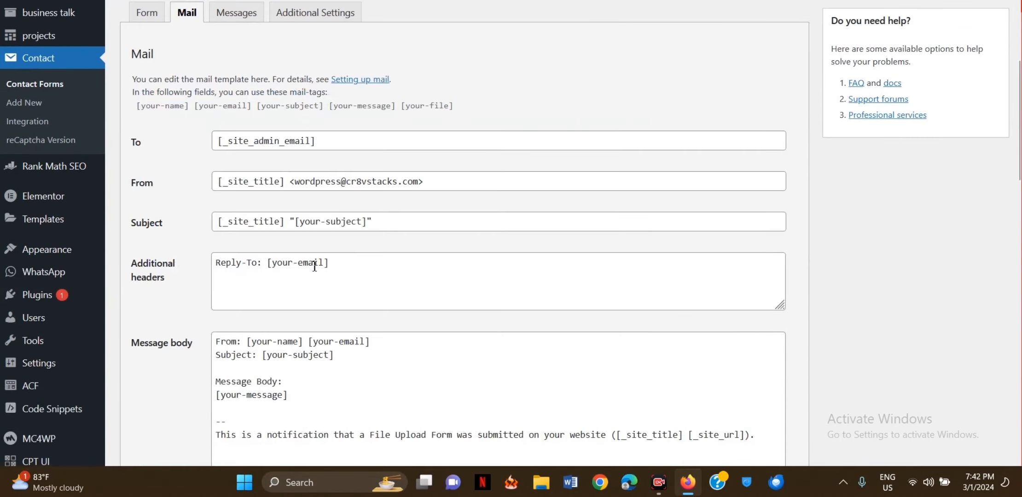
scroll(314, 267, up, 1)
scroll(314, 270, down, 2)
scroll(313, 269, up, 3)
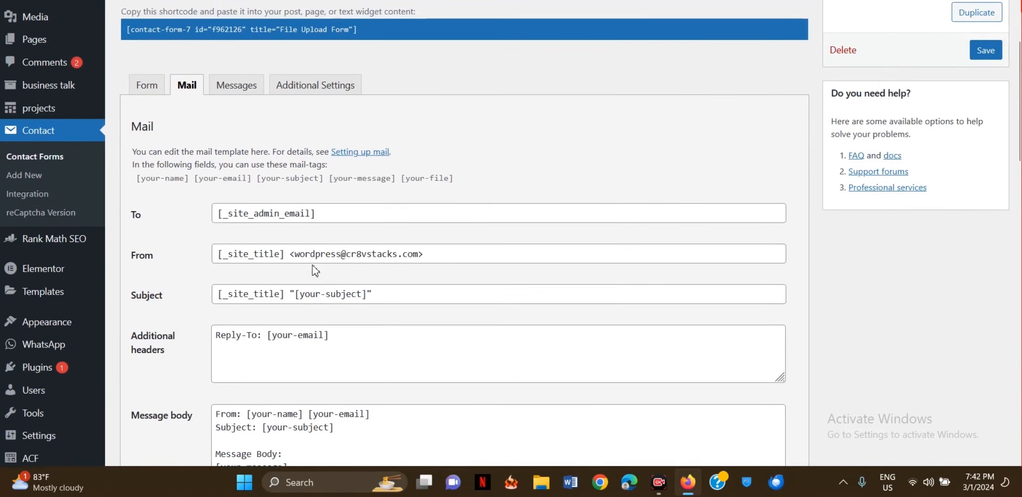
click(985, 50)
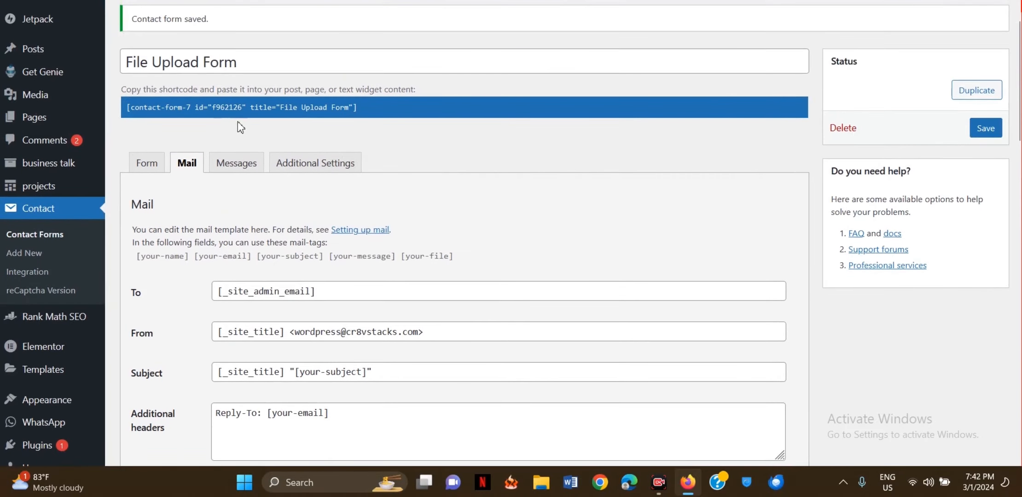
- Copy the form's shortcode and start a new page via Pages > Add New Page
click(225, 109)
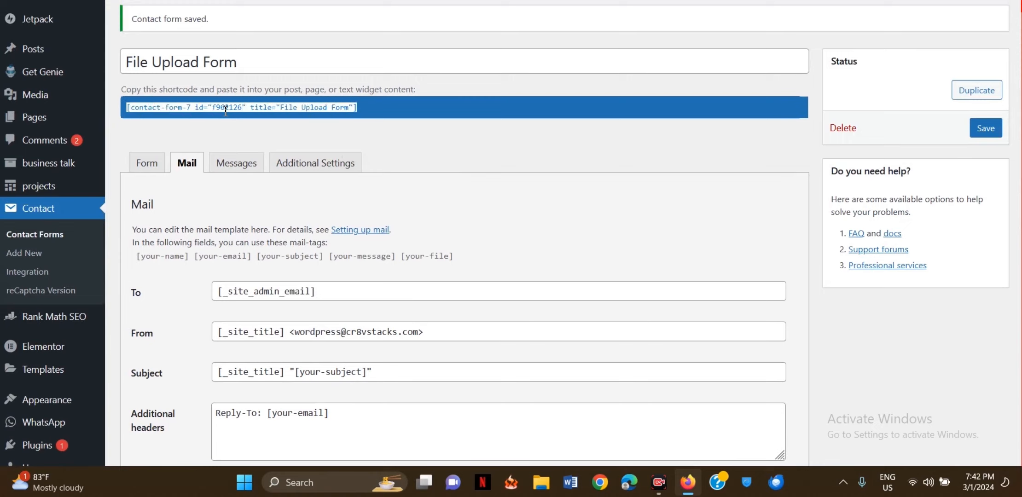
mouse_move(51, 120)
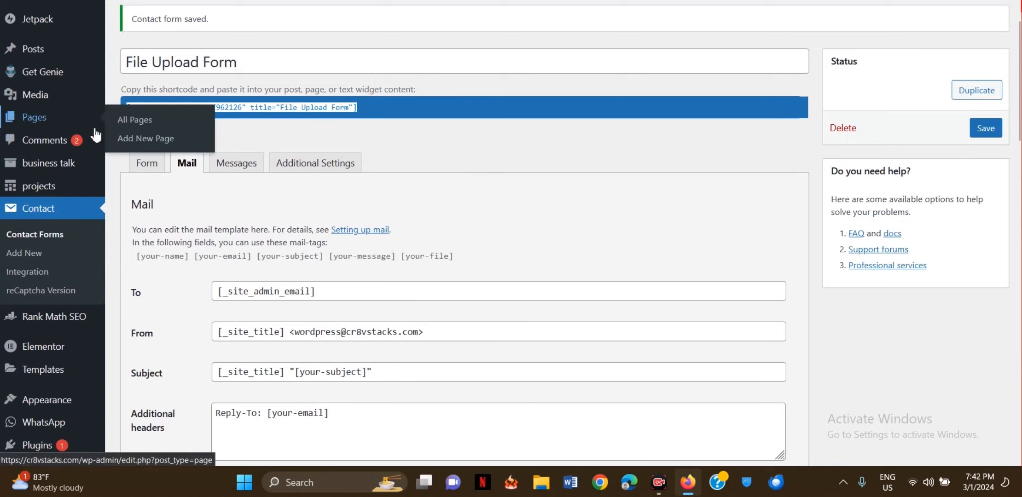
click(151, 146)
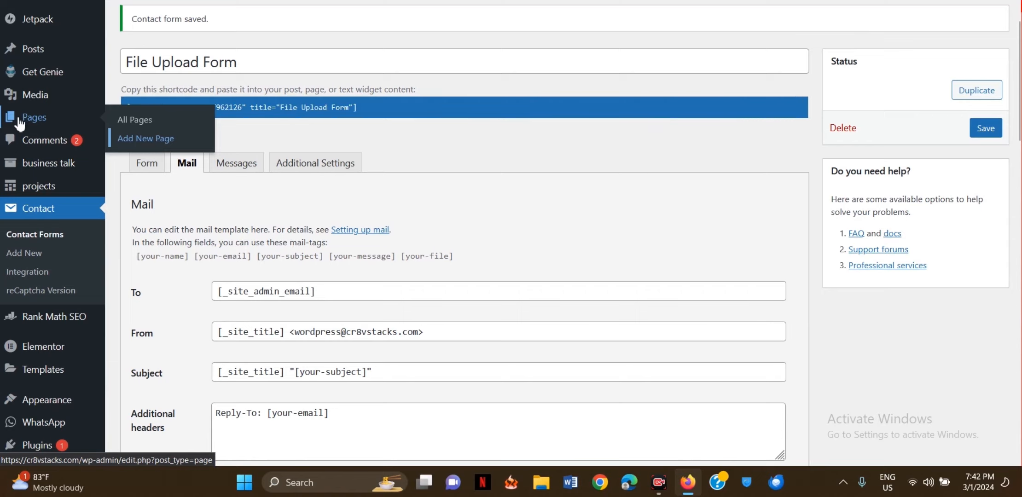
click(20, 121)
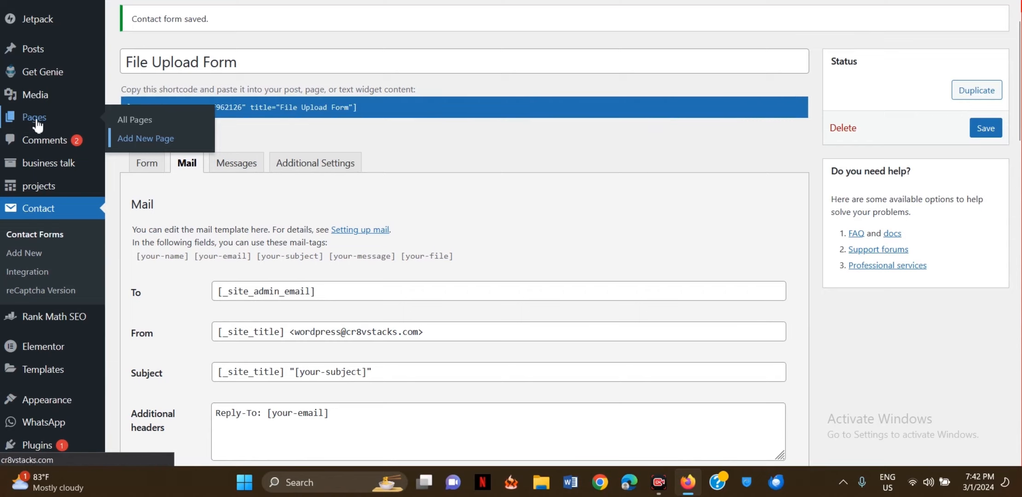
click(157, 138)
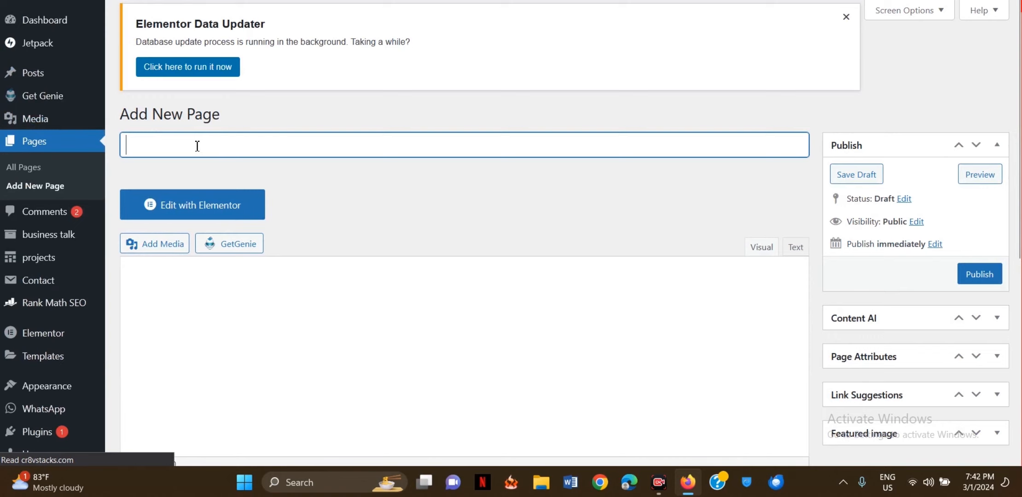
- Title the new page 'Test File Upload'
text(Test )
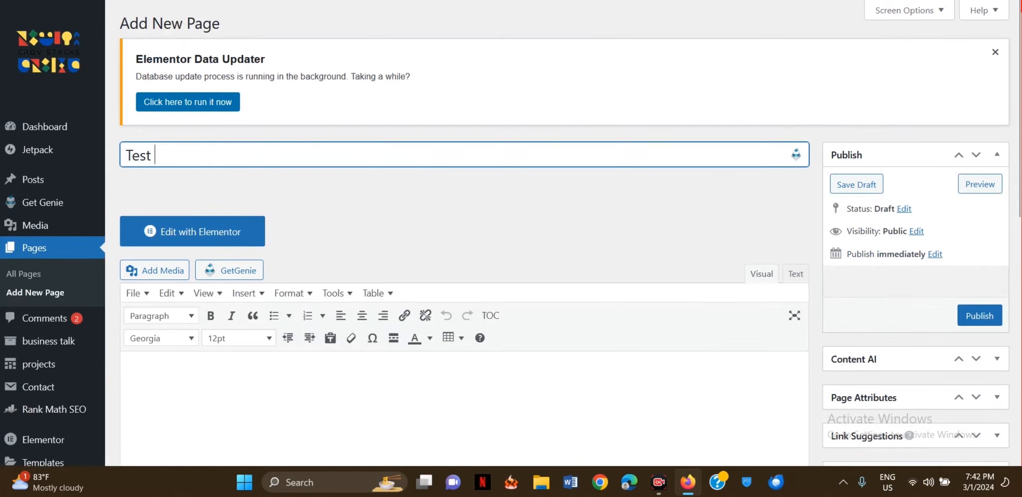
text(File Up)
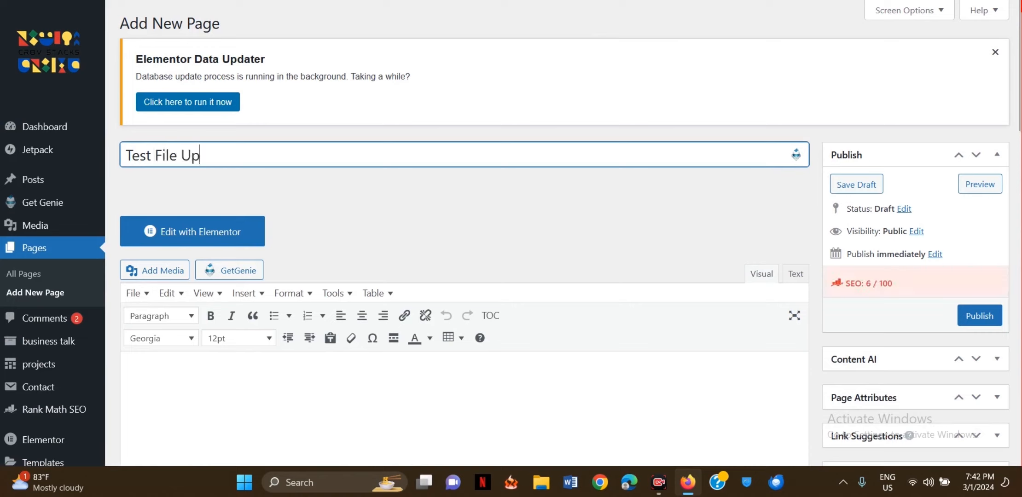
text(load)
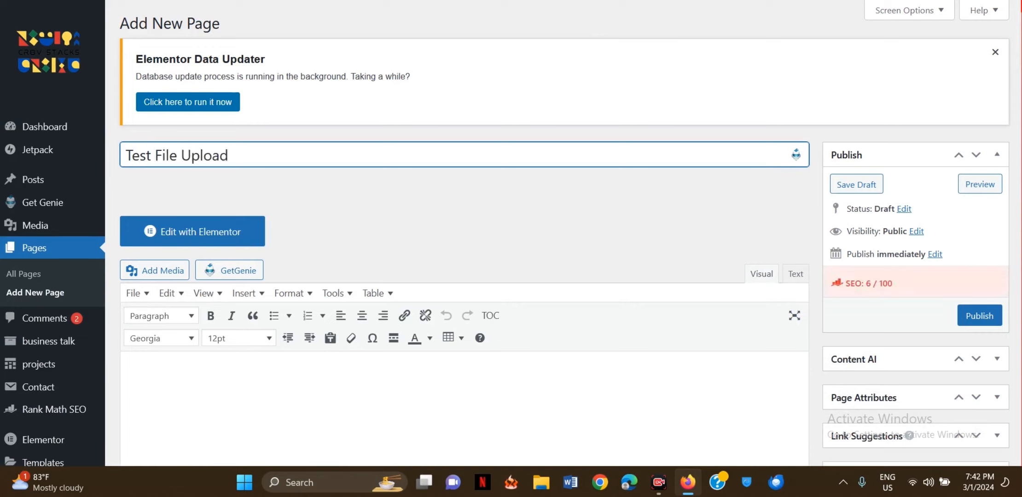
triple_click(250, 150)
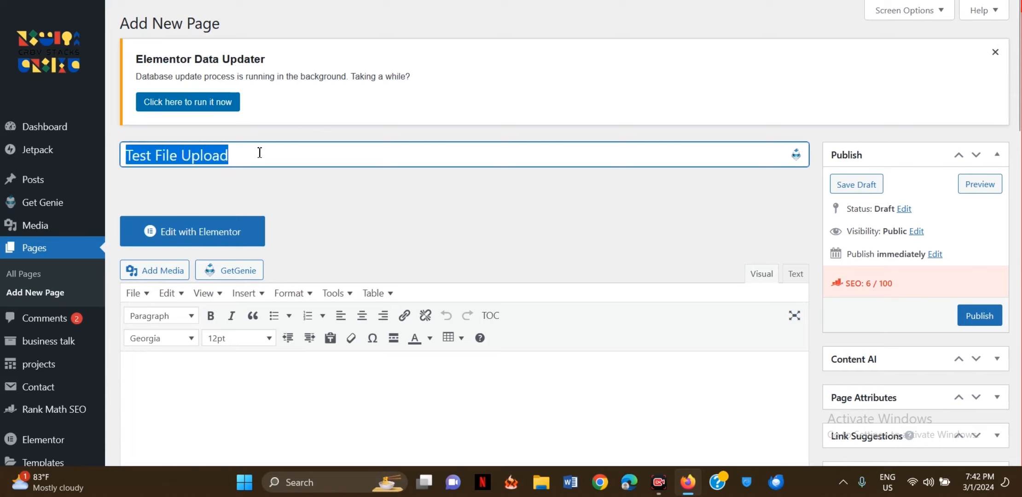
click(325, 183)
- Paste the File Upload Form shortcode into the page body and publish the page
scroll(328, 185, down, 2)
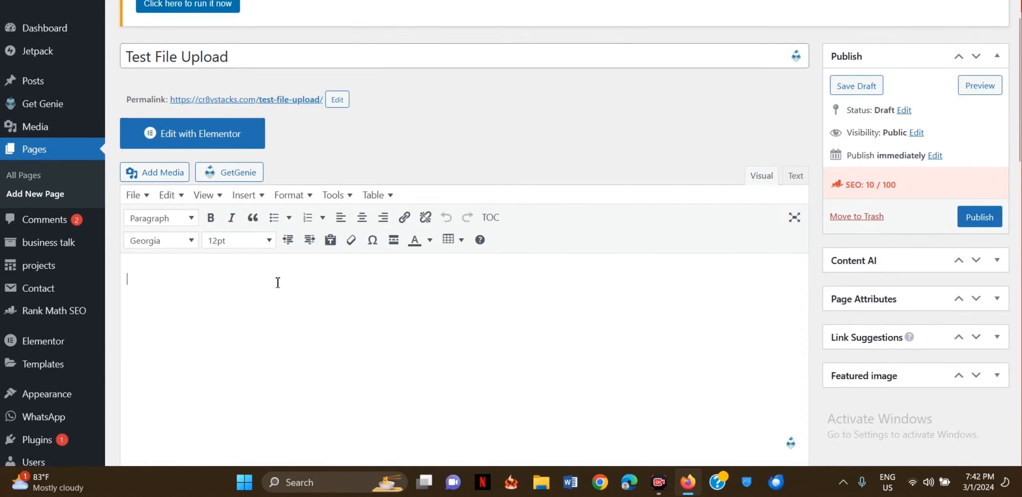
click(277, 283)
text([contact-form-7 id="f962126" title="File Upload Form"])
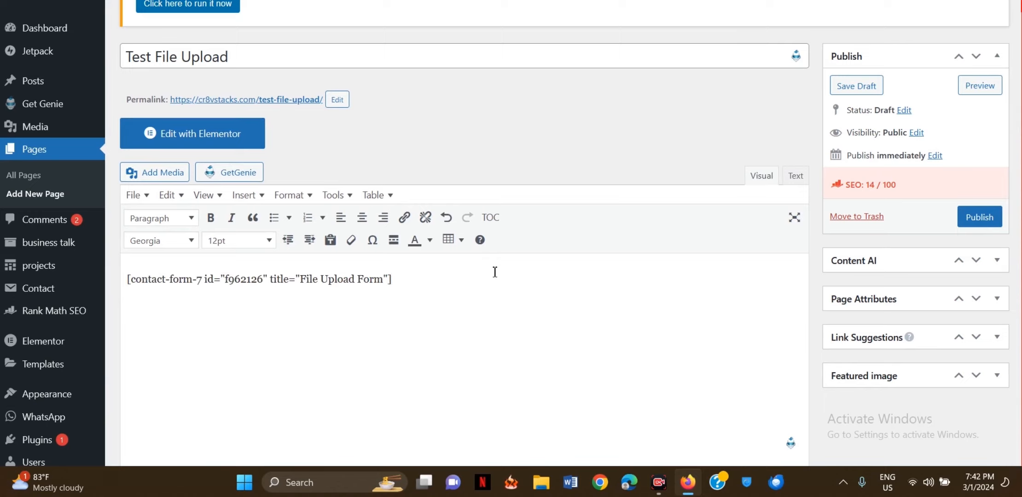
scroll(495, 272, down, 3)
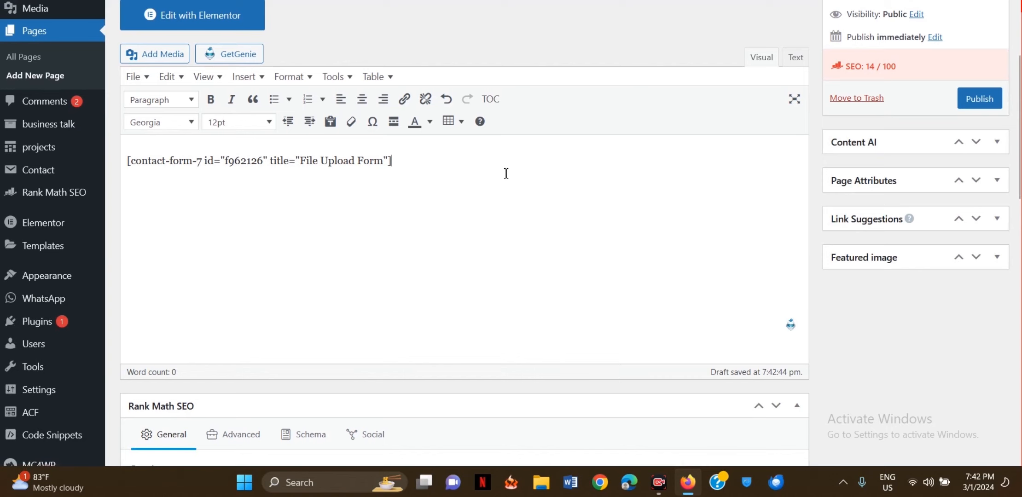
scroll(412, 133, up, 2)
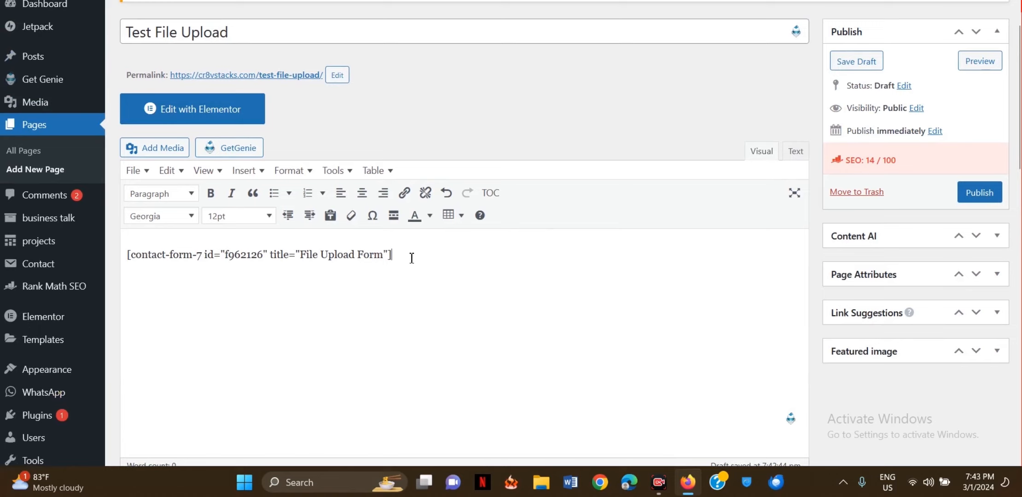
drag(411, 258, 240, 255)
click(391, 254)
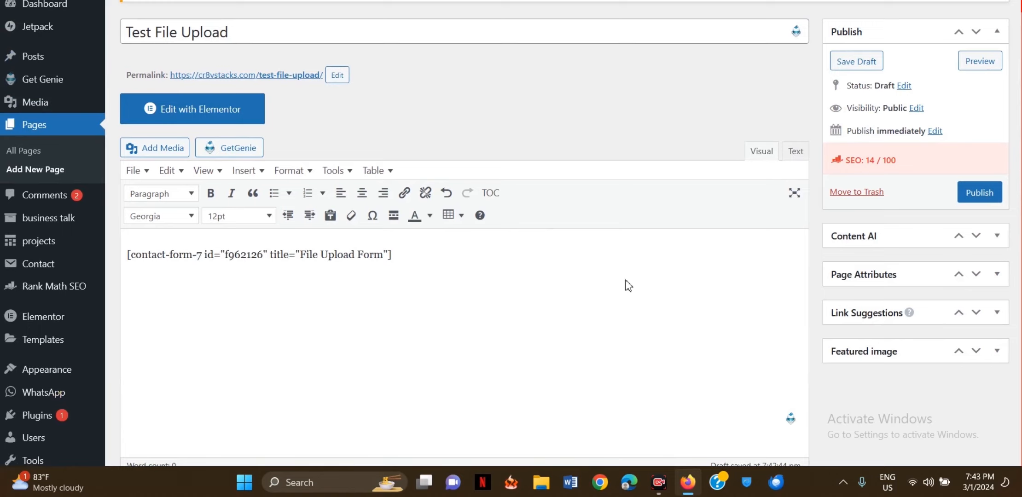
click(980, 193)
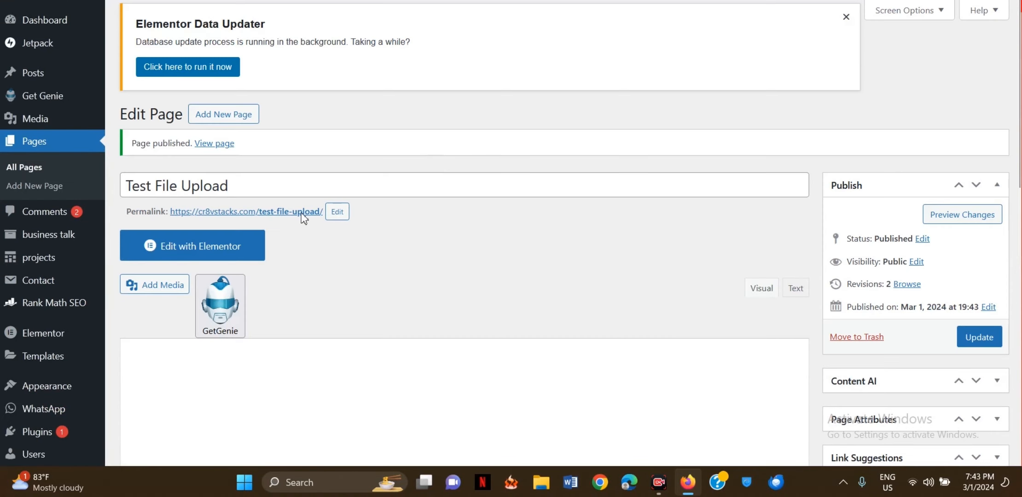
- Open the notice's 'View page' link in a new browser tab and switch to it
right_click(214, 148)
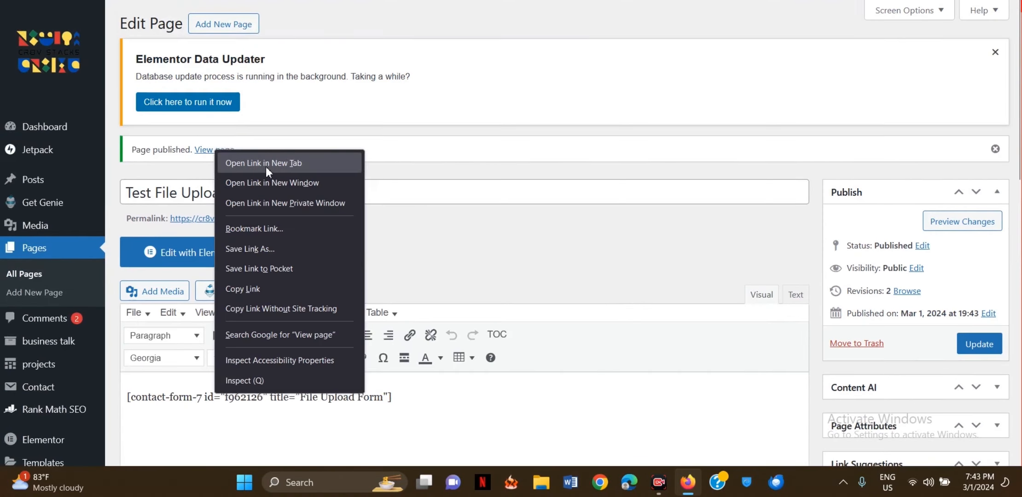
click(266, 165)
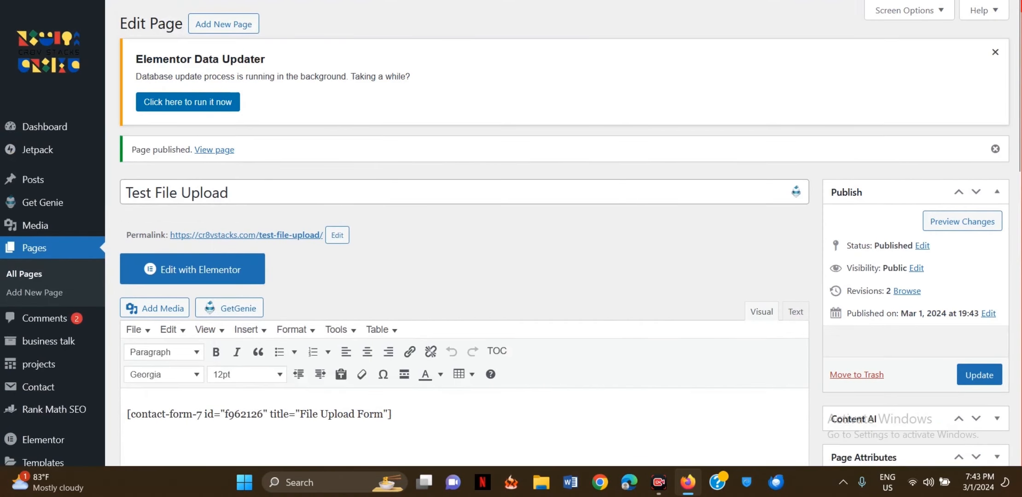
key(ctrl+Tab)
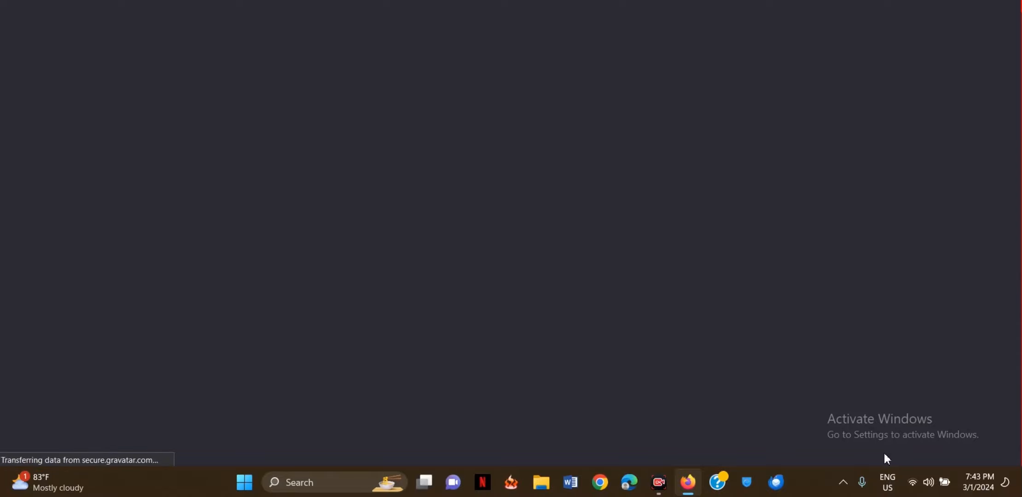
- Enter the sender's name in Your name and start filling in Your email
scroll(427, 184, down, 3)
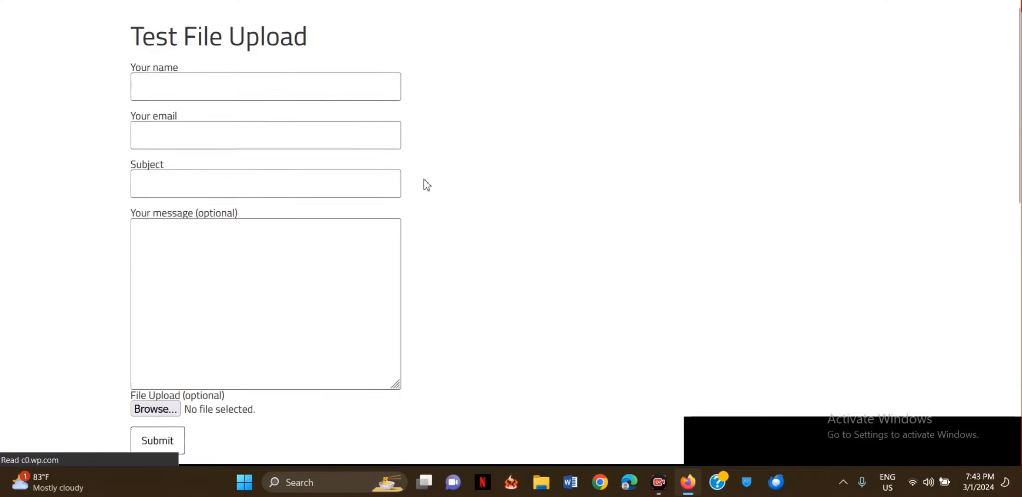
scroll(427, 185, up, 3)
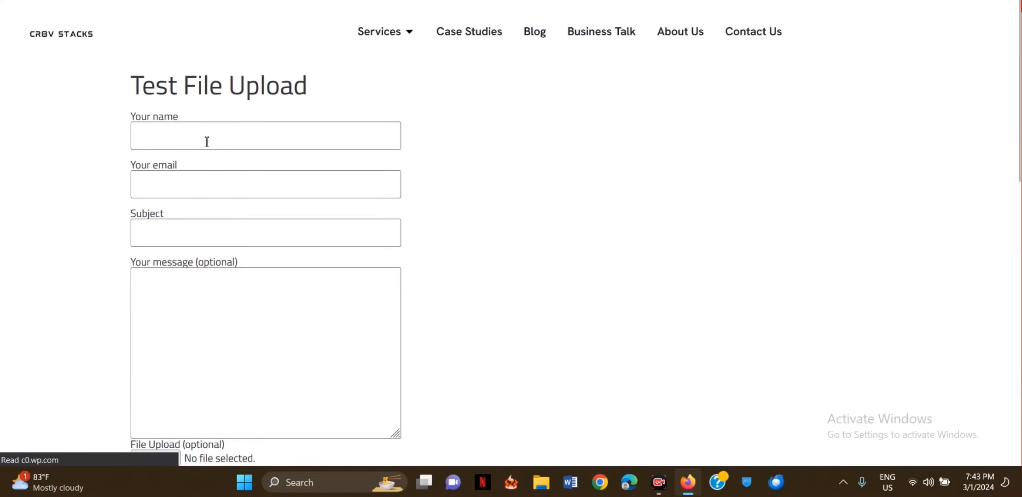
scroll(183, 134, down, 3)
scroll(185, 139, up, 3)
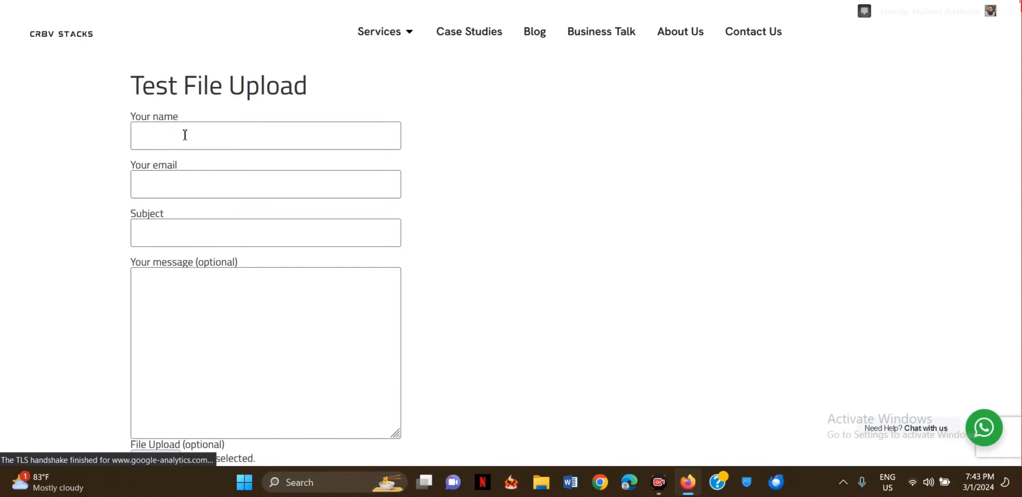
scroll(186, 139, down, 1)
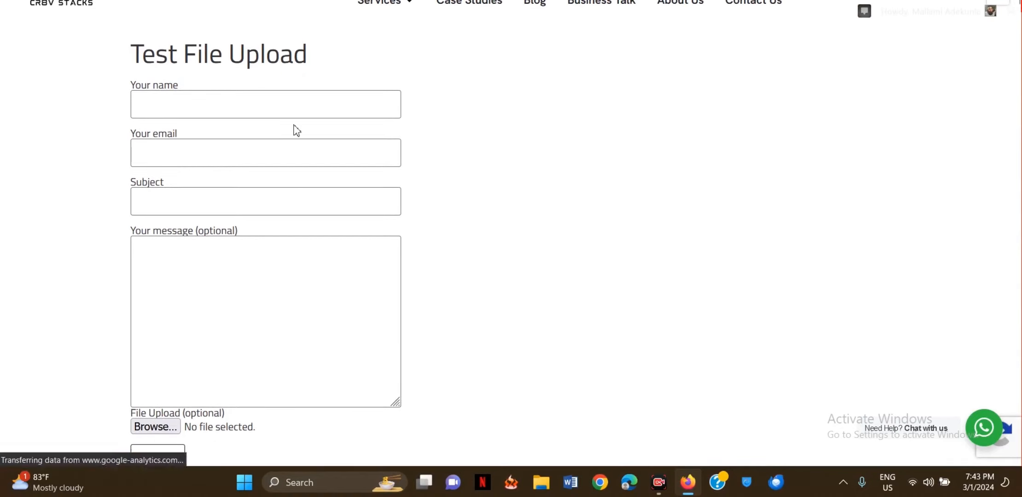
click(229, 105)
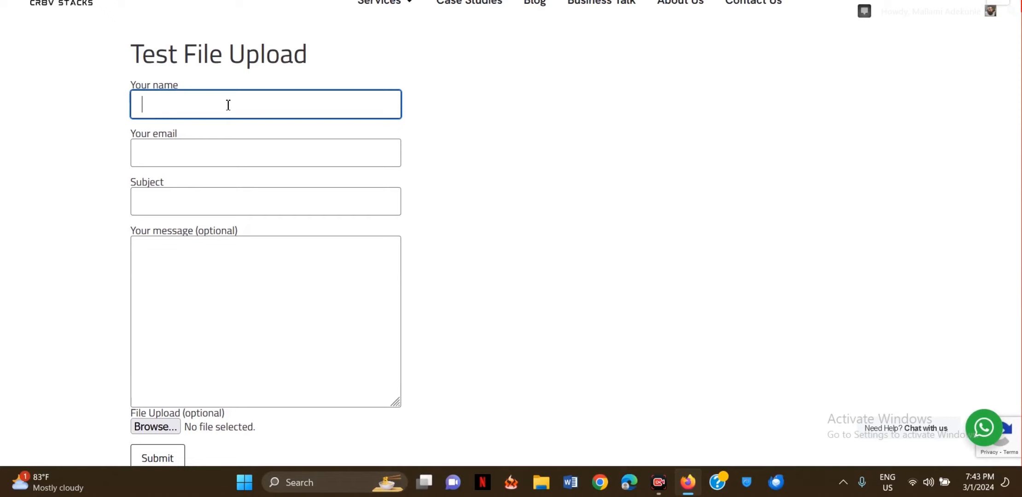
text(J)
key(BackSpace)
text(Rayyan)
click(217, 156)
text(cr)
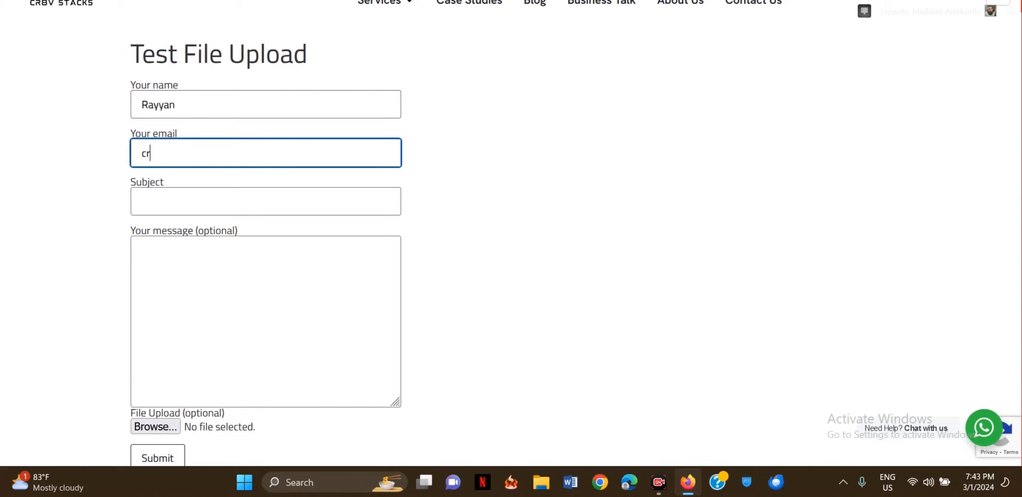
key(BackSpace)
key(BackSpace)
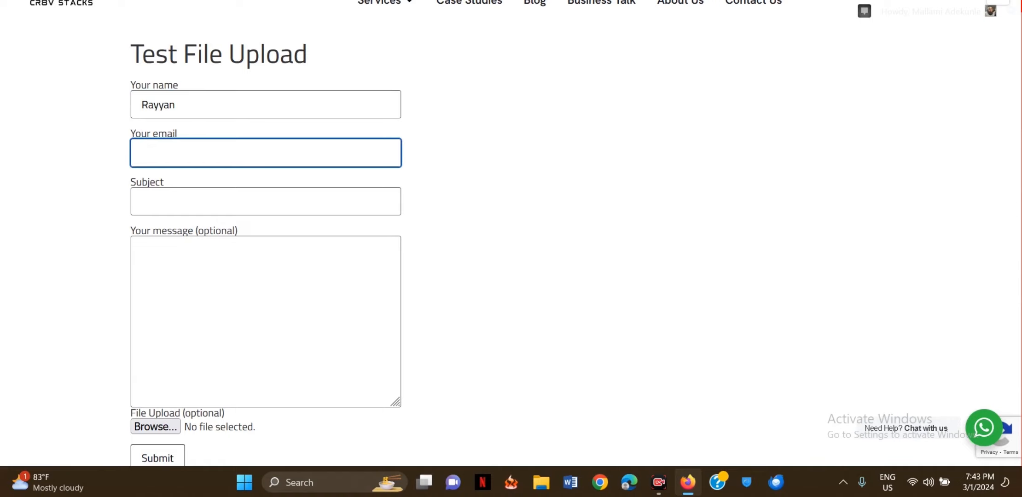